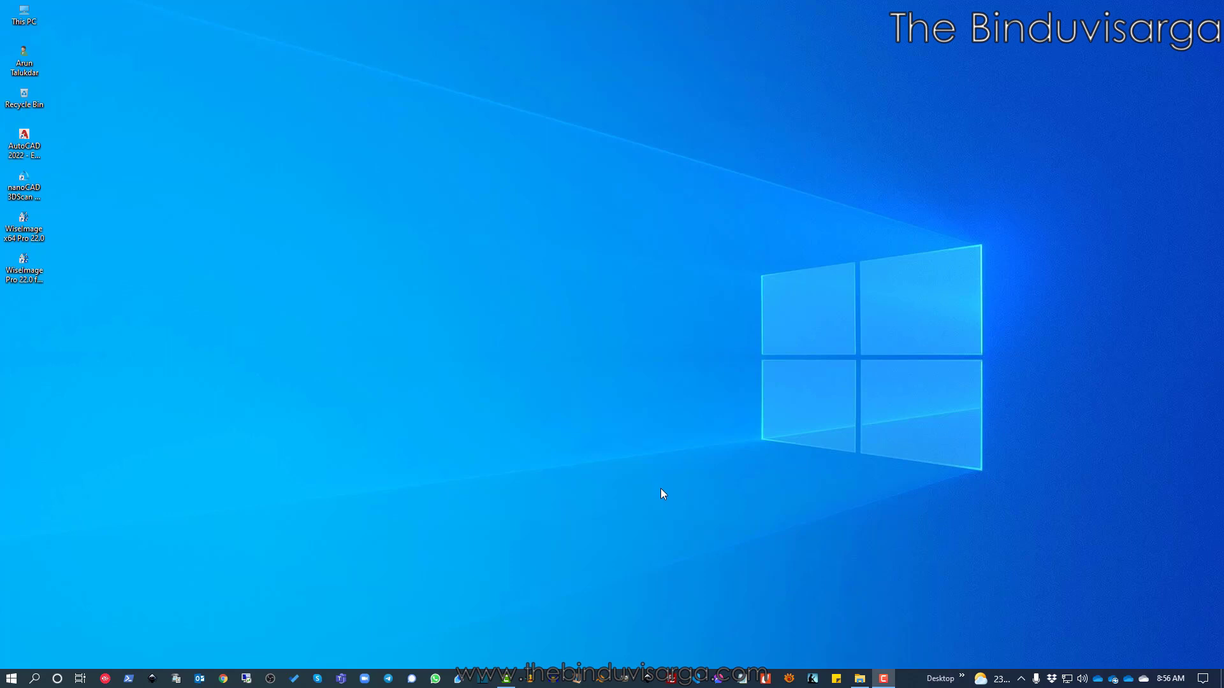
Open This PC's Properties and scroll to Windows specifications: Windows 10 Pro, version 21H1
right_click(23, 18)
click(83, 167)
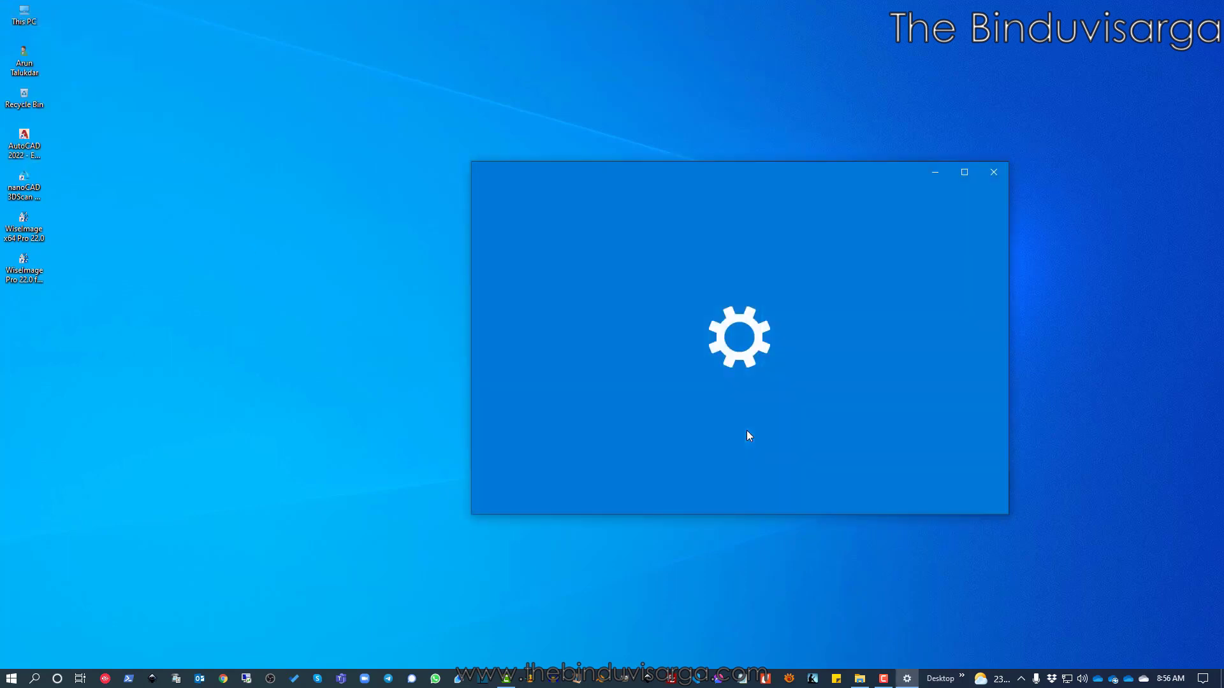
scroll(786, 367, down, 3)
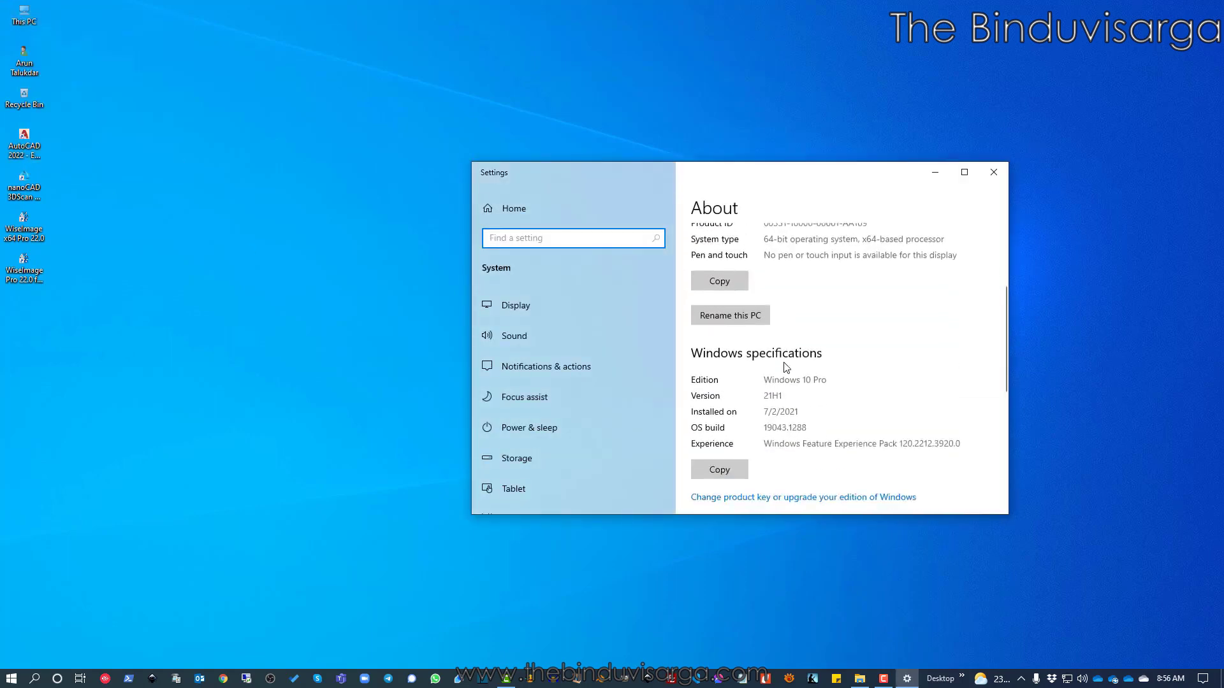
scroll(785, 367, down, 1)
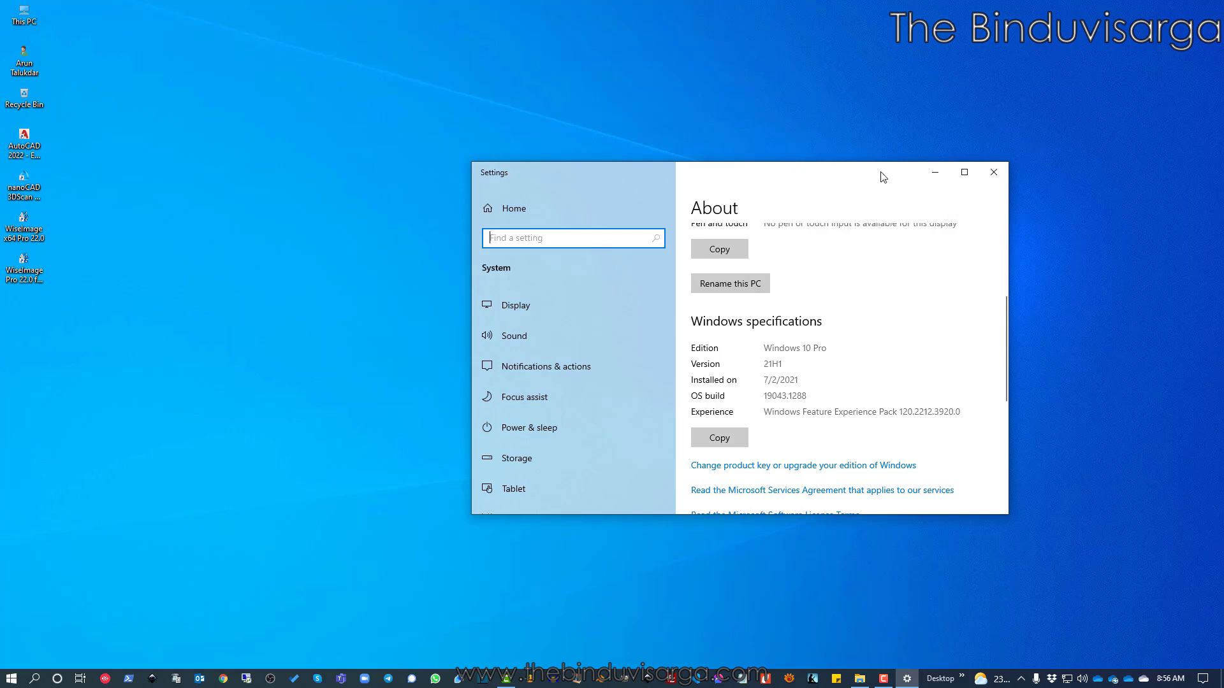
drag(882, 177, 790, 178)
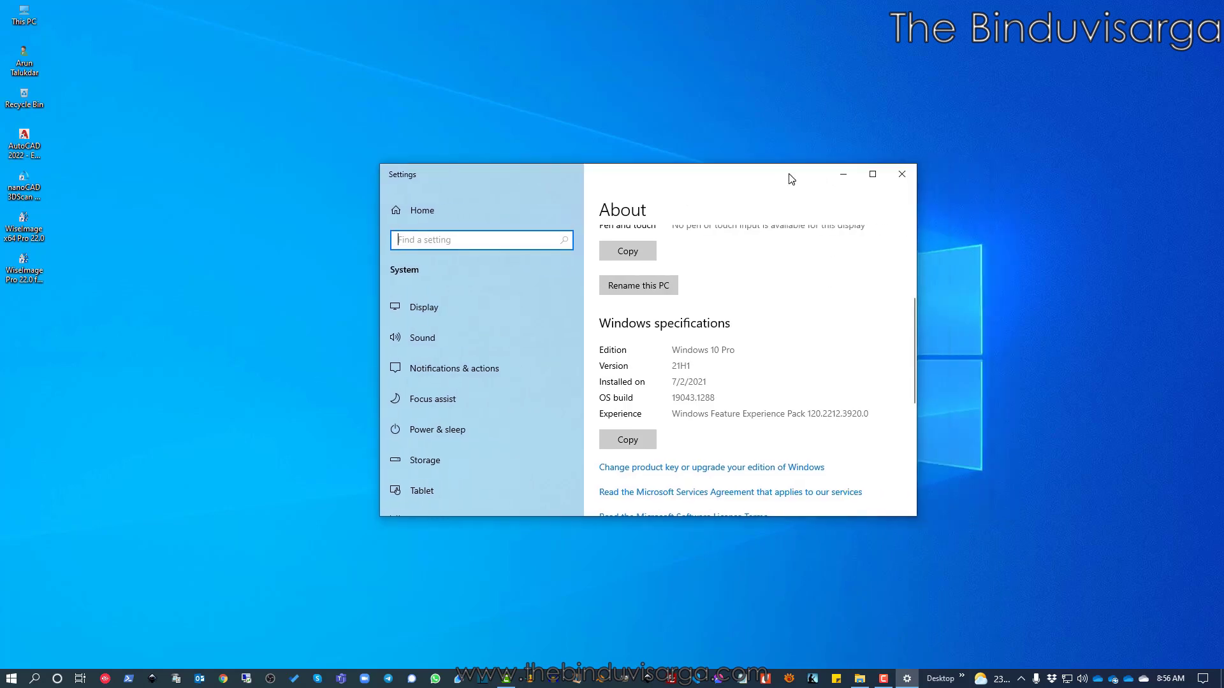
Close Settings and bring up File Explorer on the Local Disk (D:) installer folder
click(902, 181)
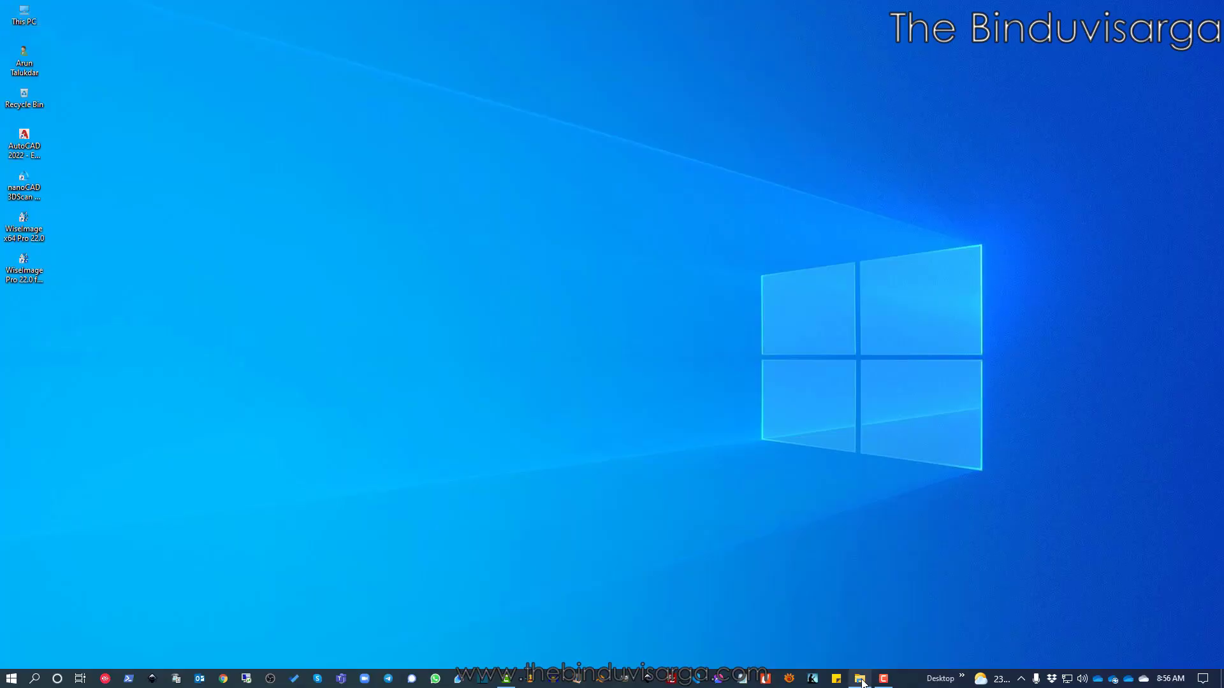
click(860, 679)
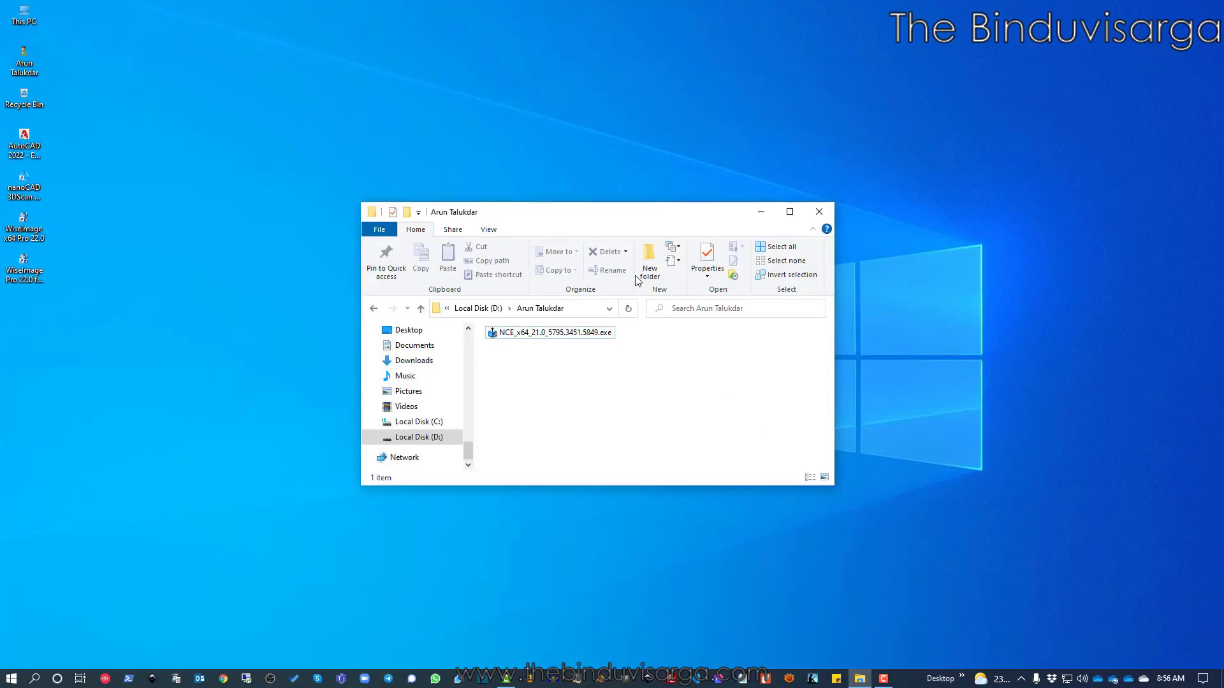
Run NCE_x64_21.0_5795.3451.5849.exe to start the nanoCAD Setup Wizard
drag(611, 218, 558, 176)
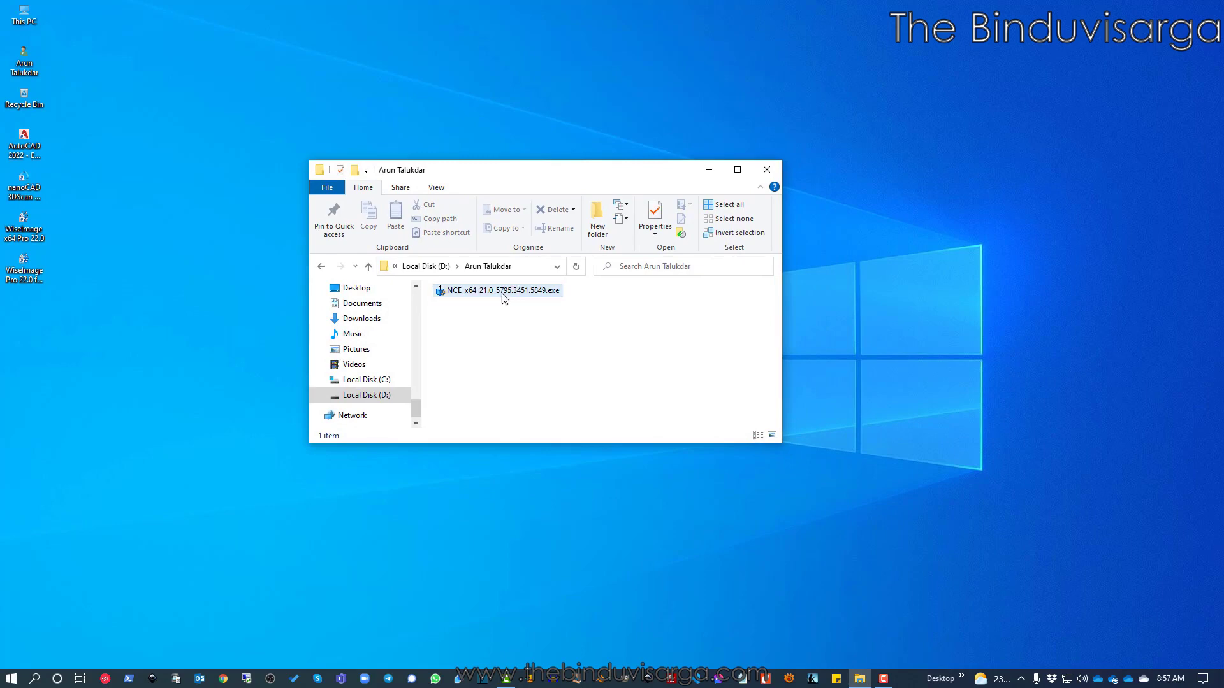
drag(578, 177, 638, 193)
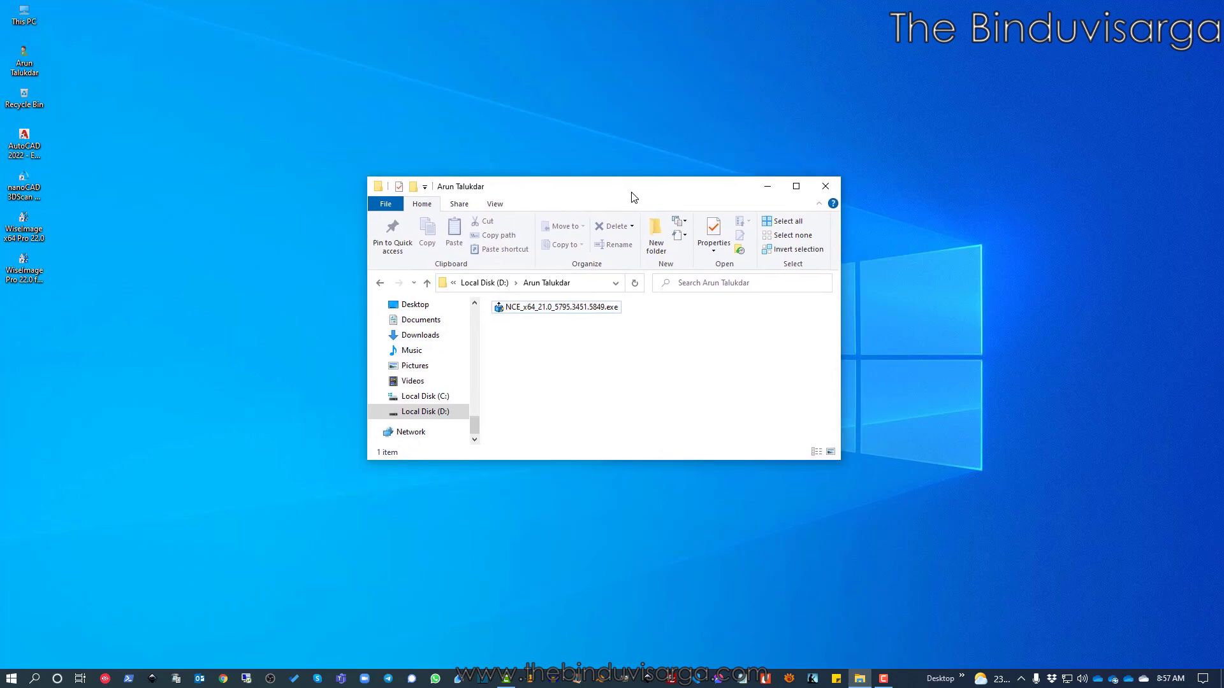
double_click(554, 311)
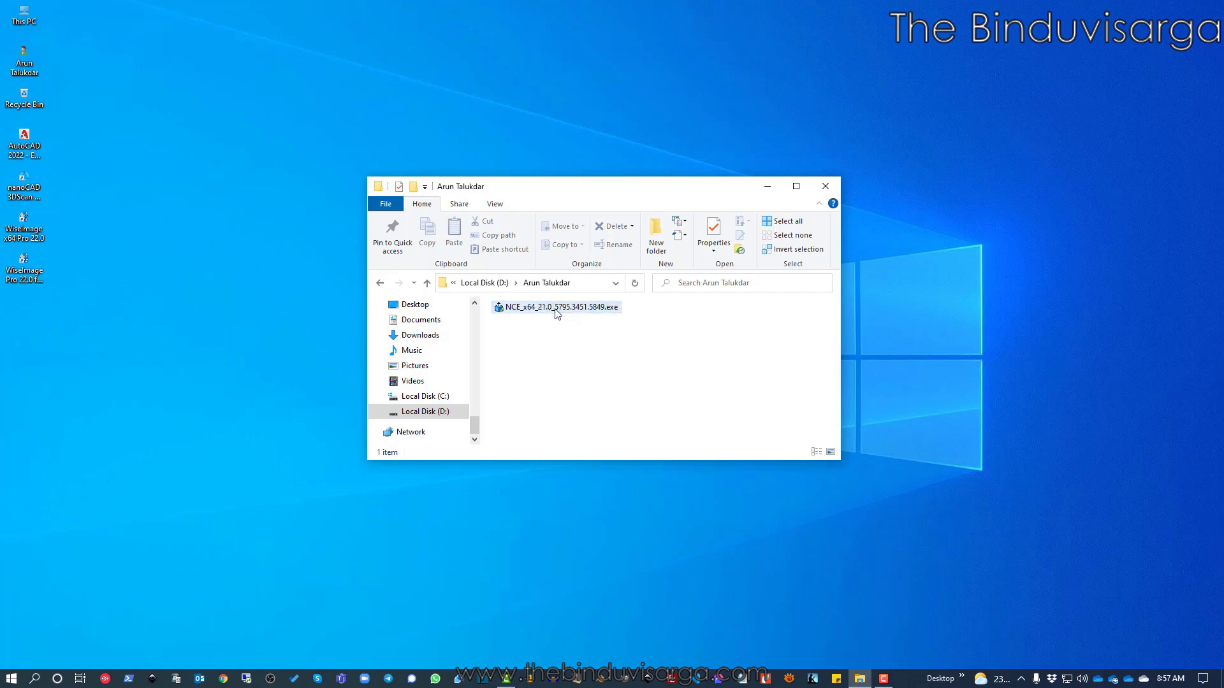
double_click(557, 311)
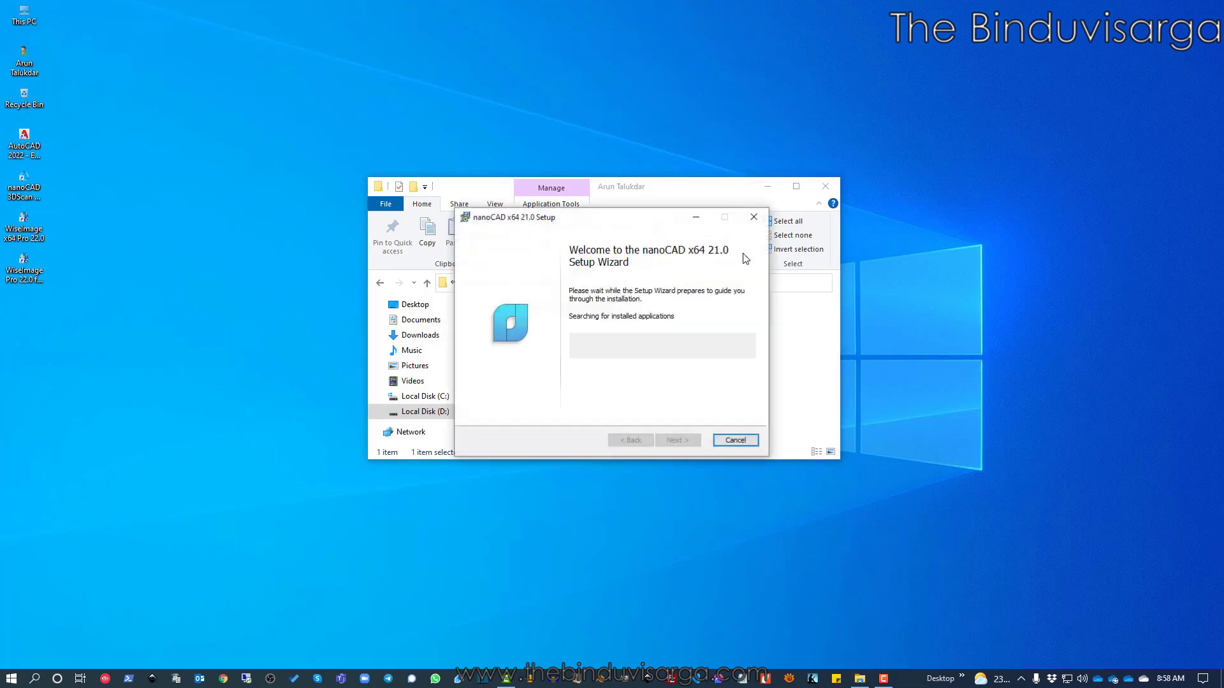
Minimize File Explorer and reposition the nanoCAD x64 21.0 Setup welcome window
click(767, 186)
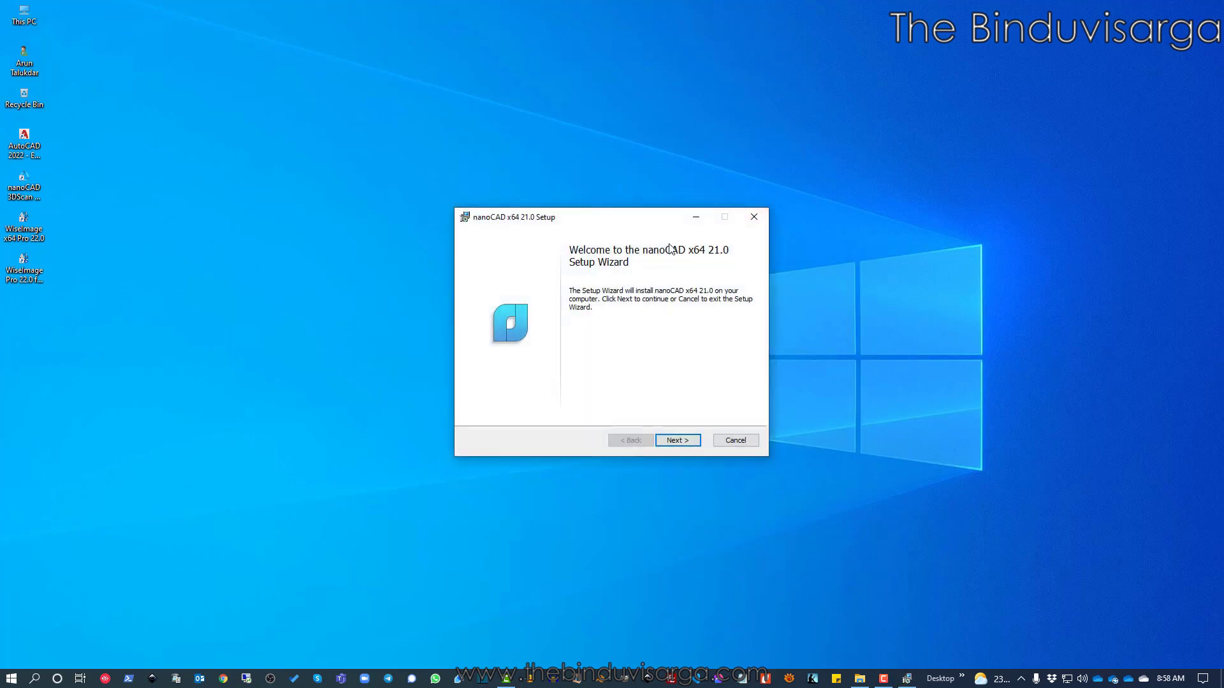
drag(609, 216, 564, 203)
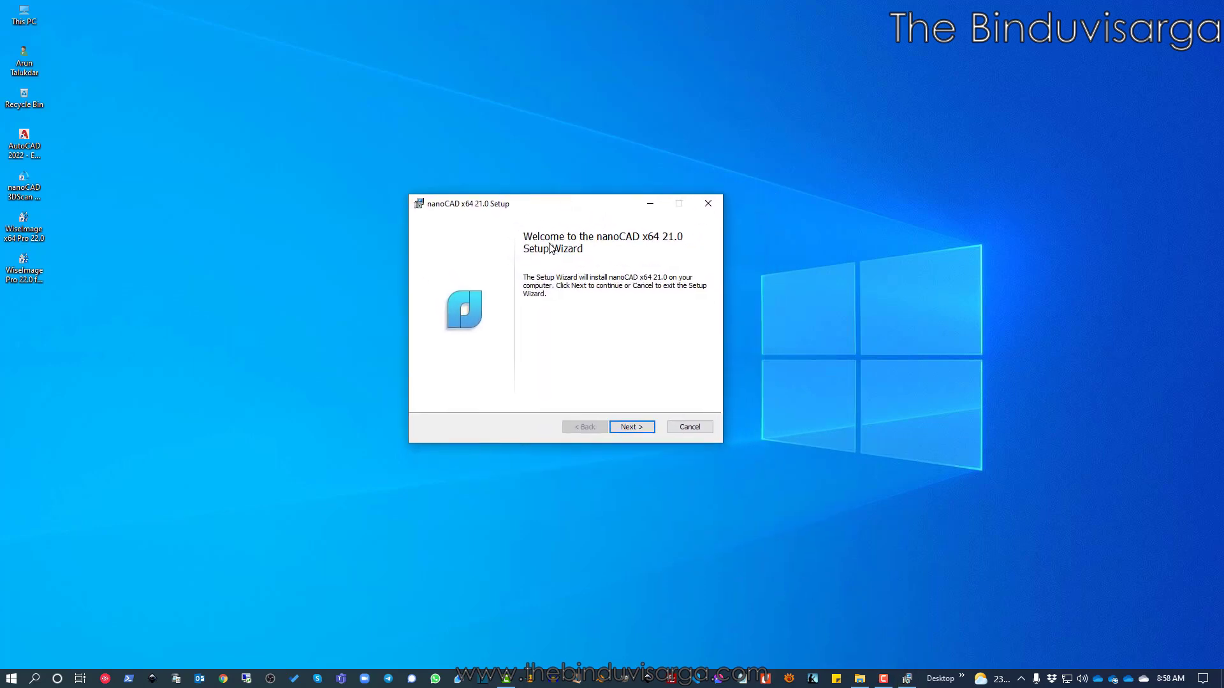
drag(580, 205, 586, 220)
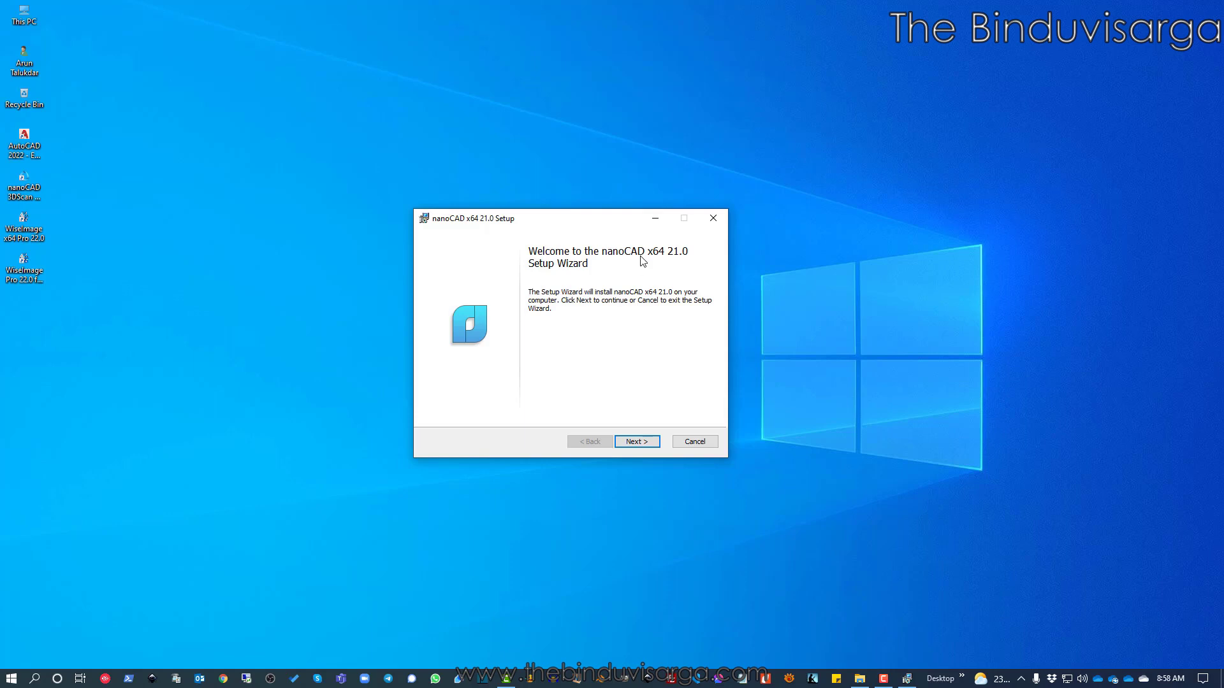
drag(584, 218, 593, 239)
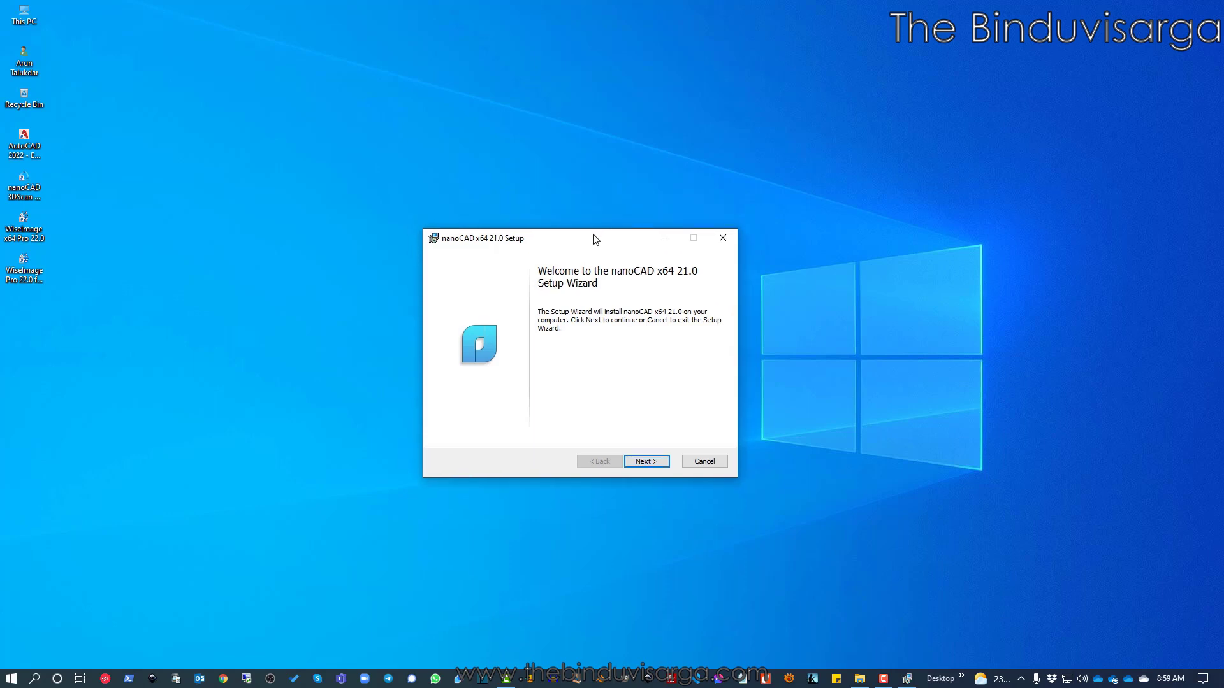
Scroll the license text to the end and accept the License Agreement terms
click(649, 461)
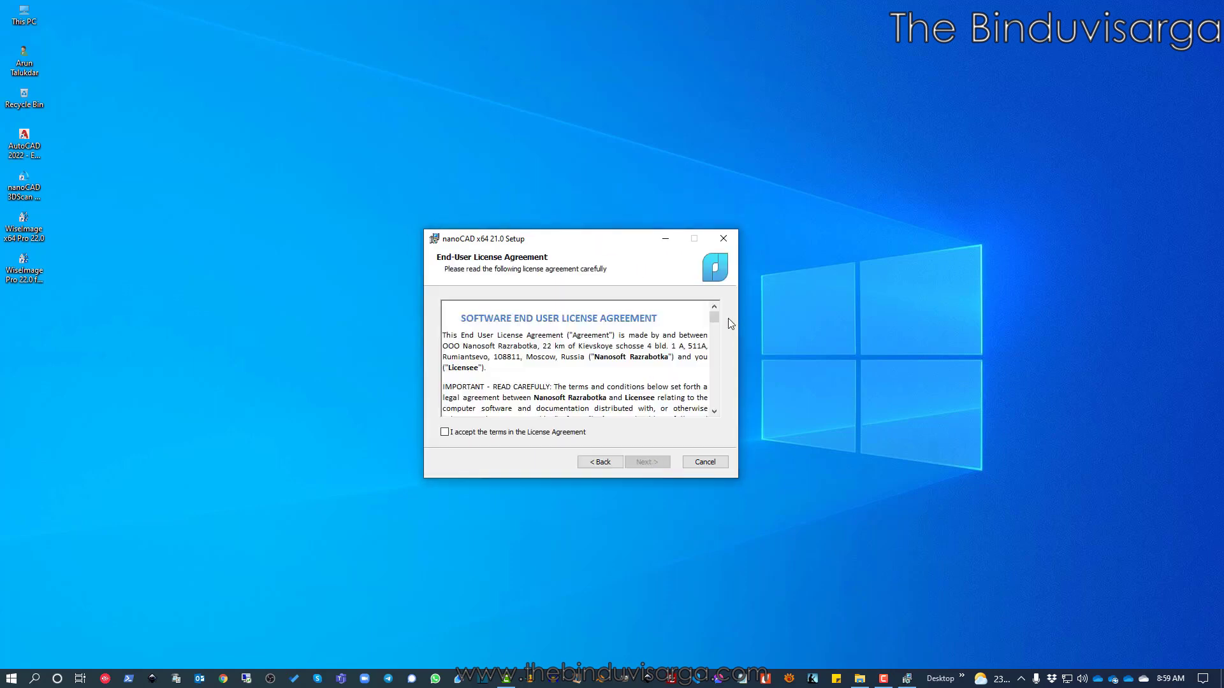
drag(715, 321, 728, 411)
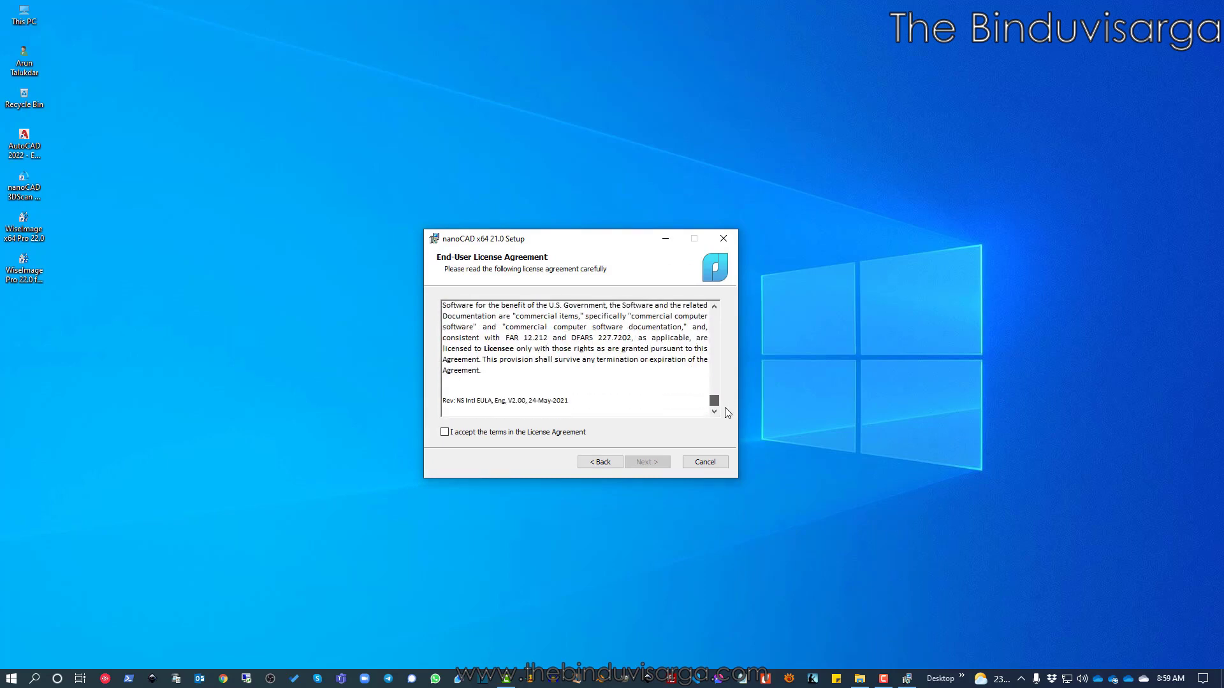
click(445, 432)
On the Customer Information page, enter company 'nanoCAD India'
click(647, 464)
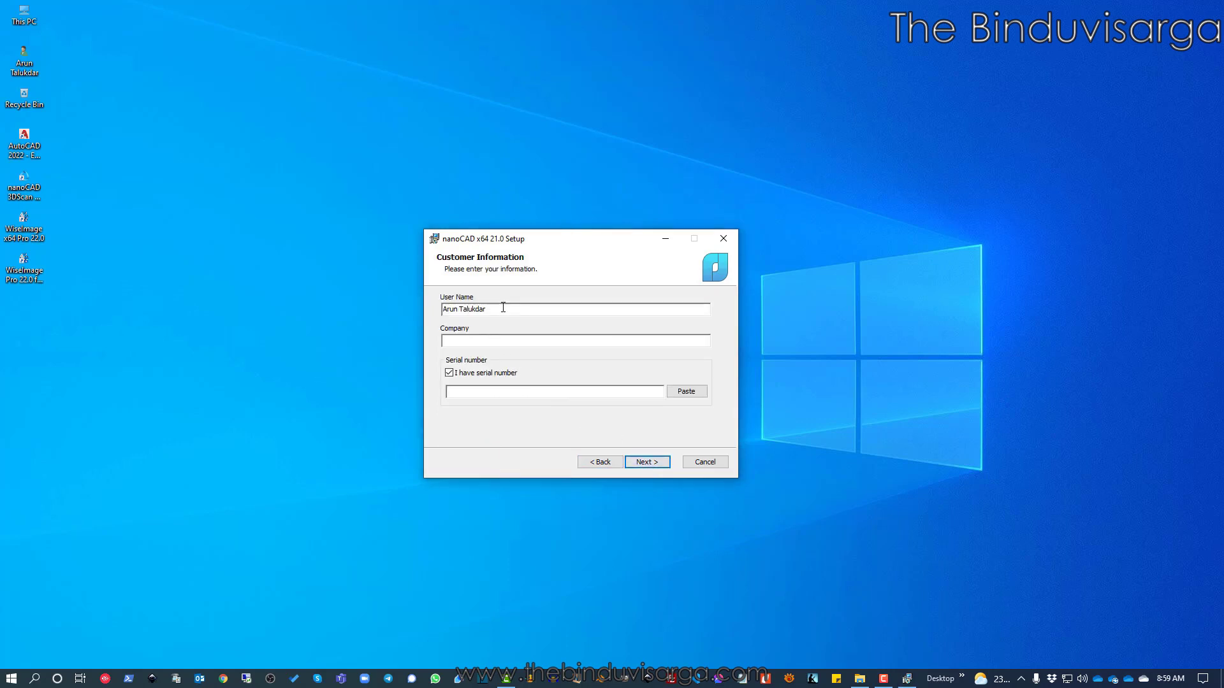
click(488, 339)
text(nanoCAD India)
Enable 'I have serial number', paste the serial number, and proceed to Destination Folder
click(449, 373)
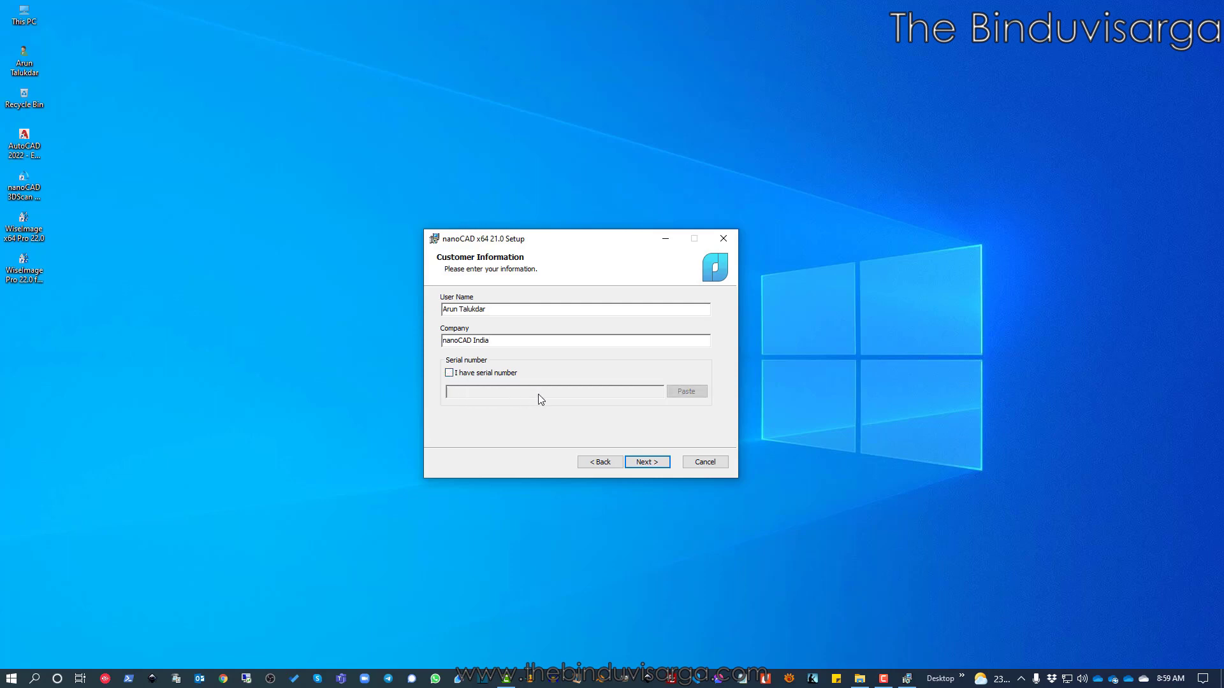
click(449, 372)
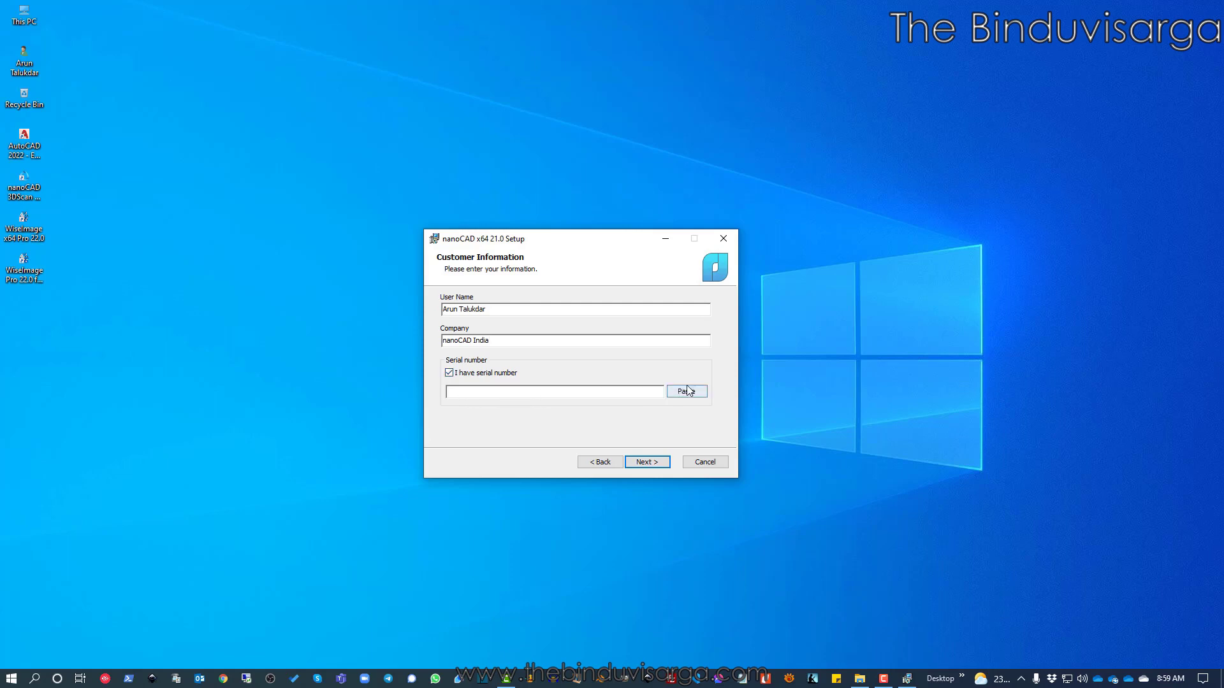
click(685, 391)
click(565, 390)
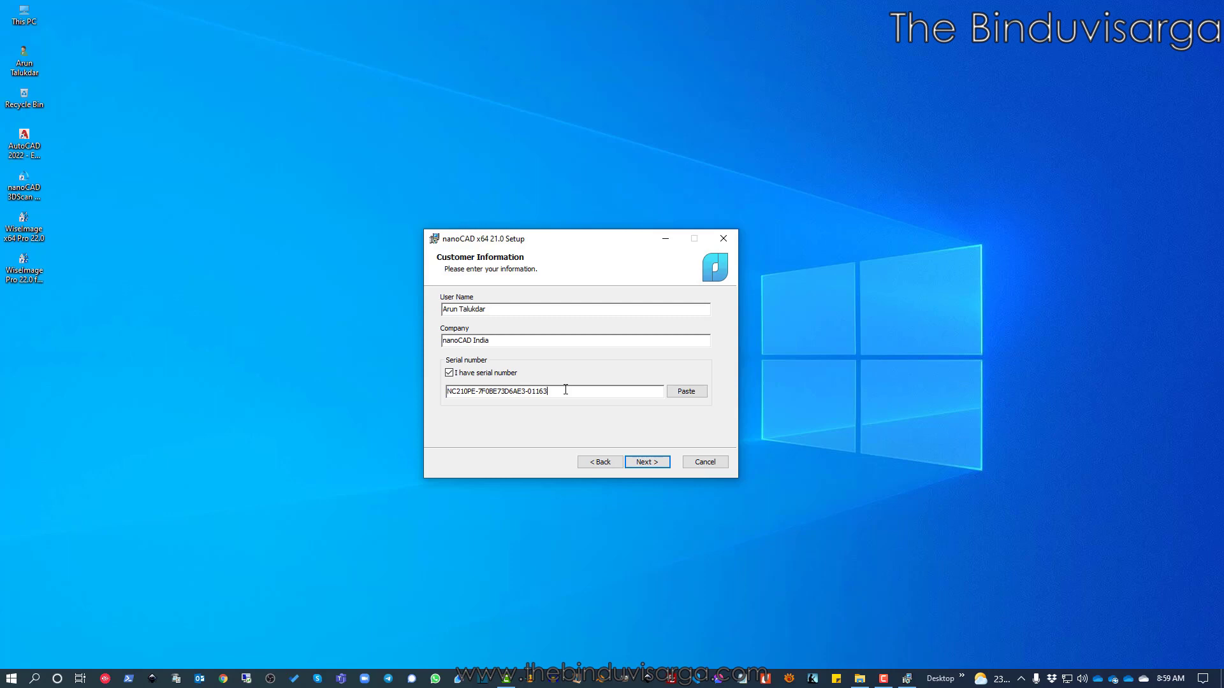
click(456, 375)
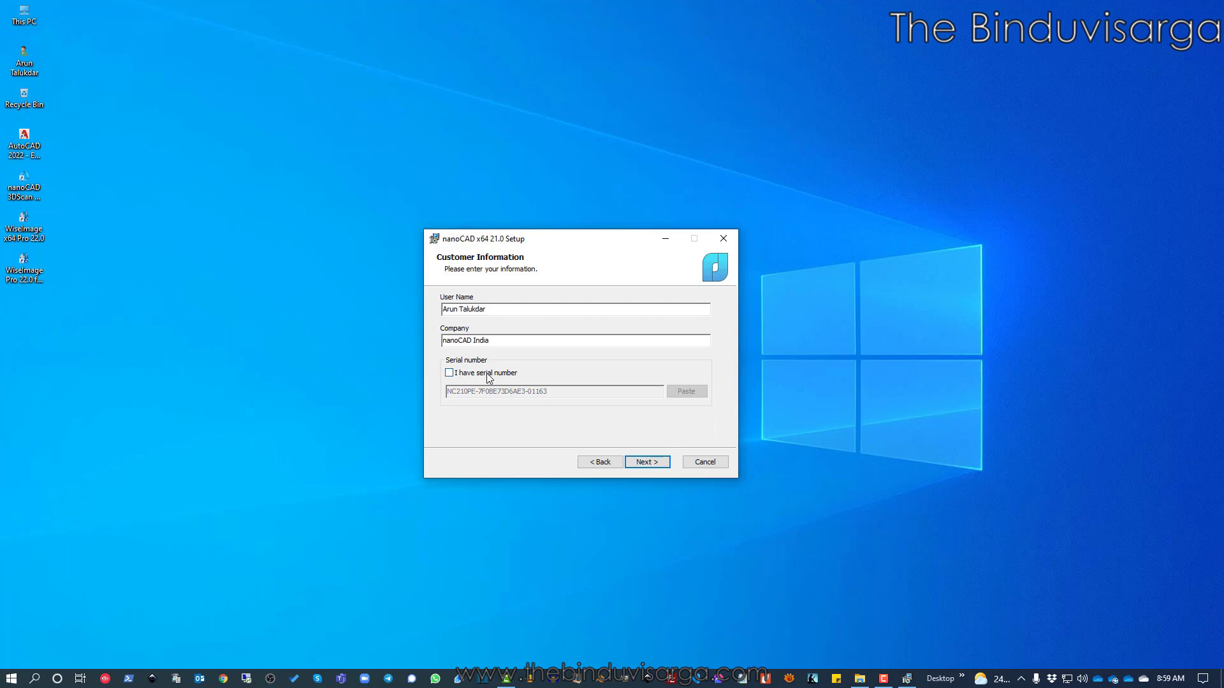
click(457, 375)
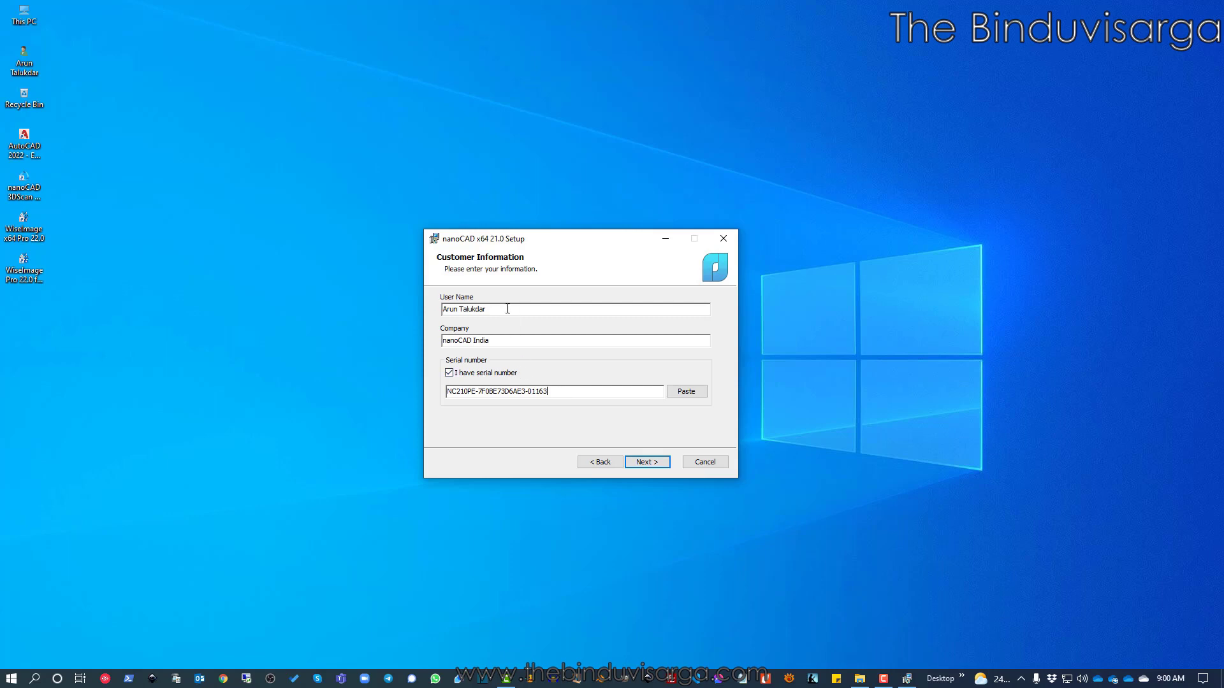
click(646, 462)
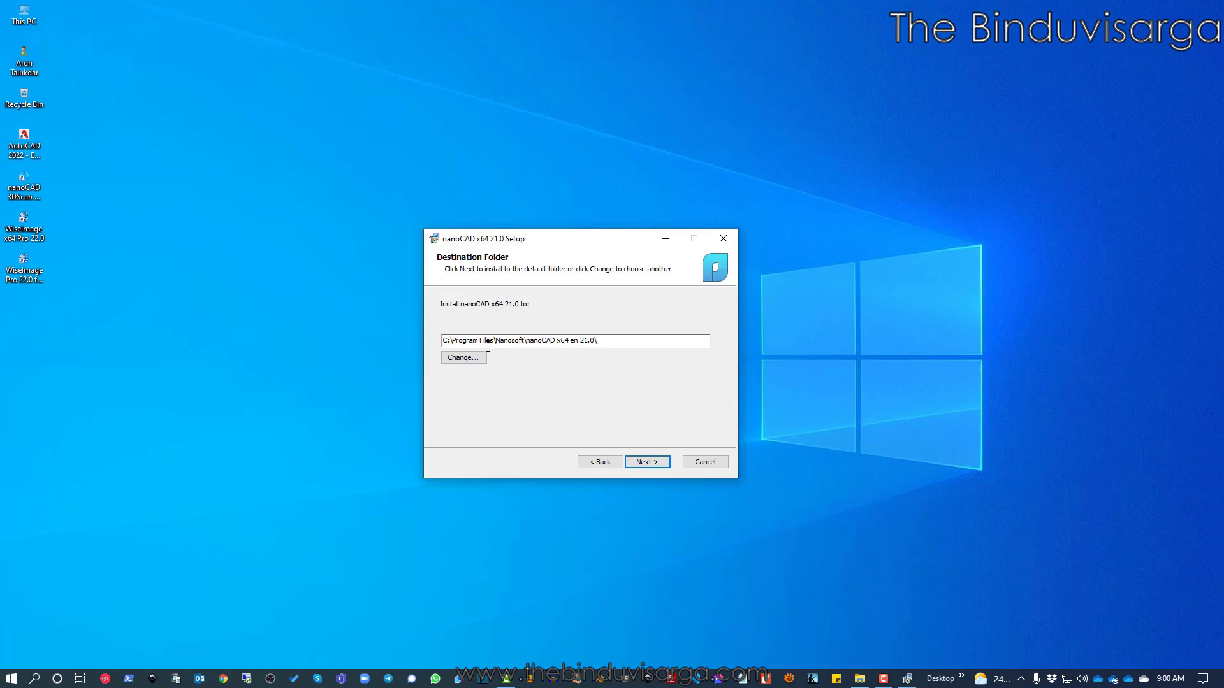
click(473, 360)
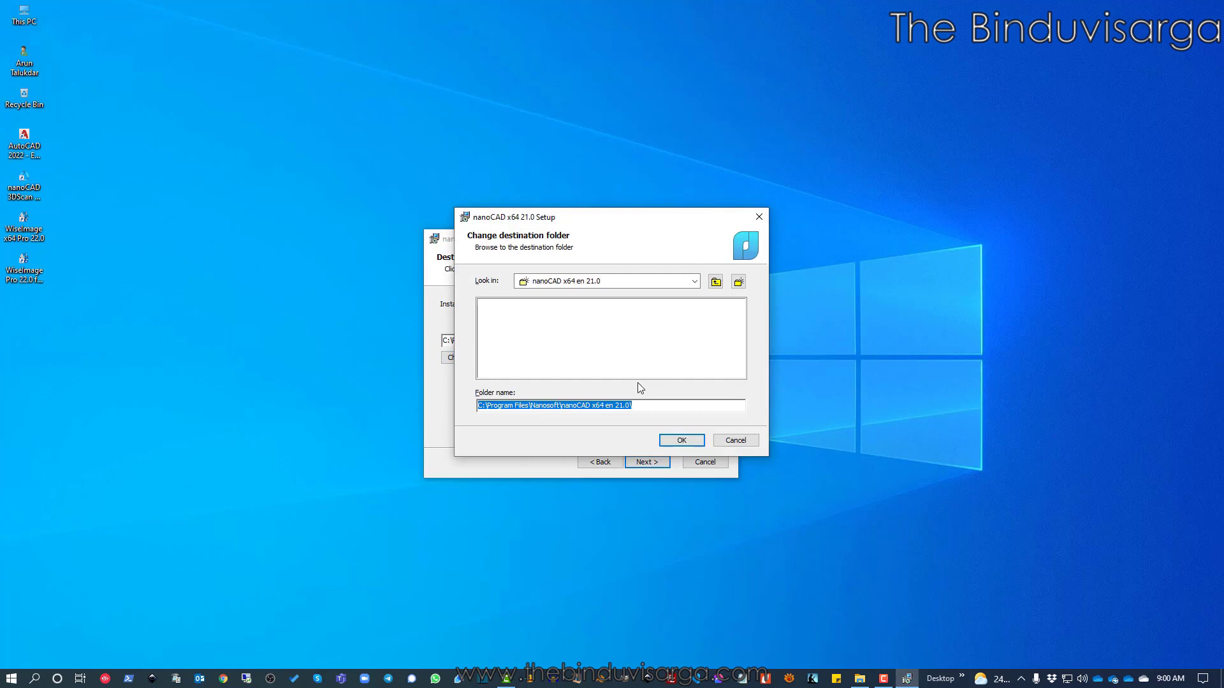
click(640, 281)
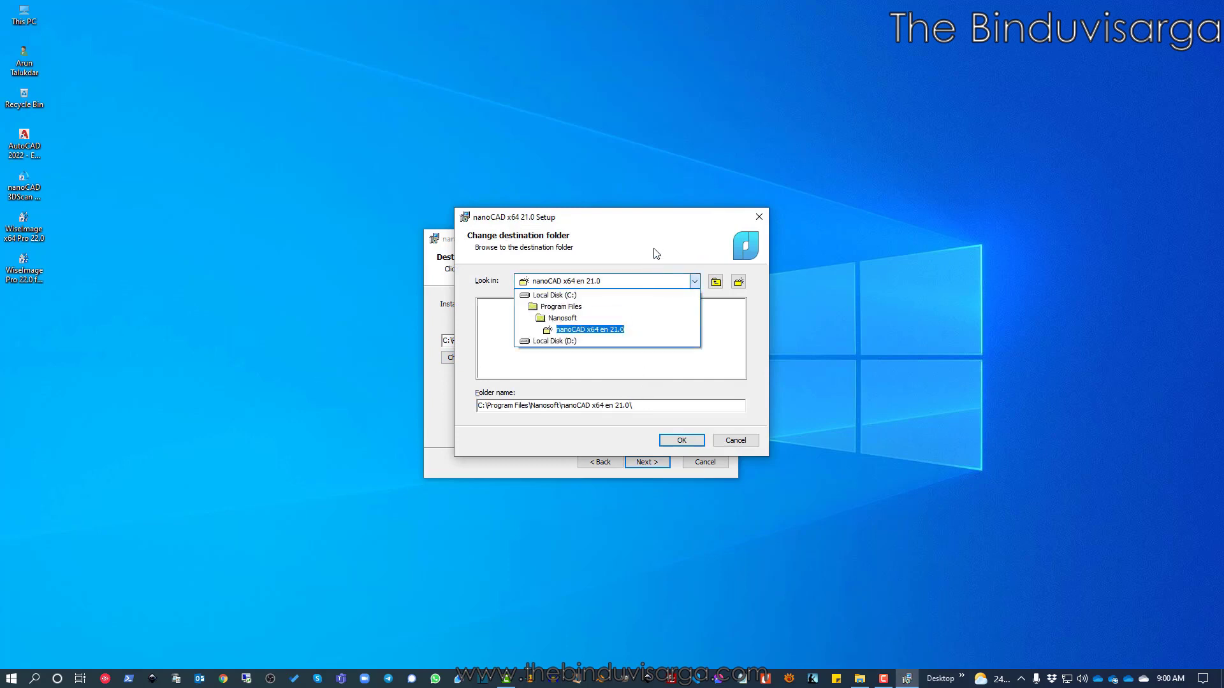
click(656, 253)
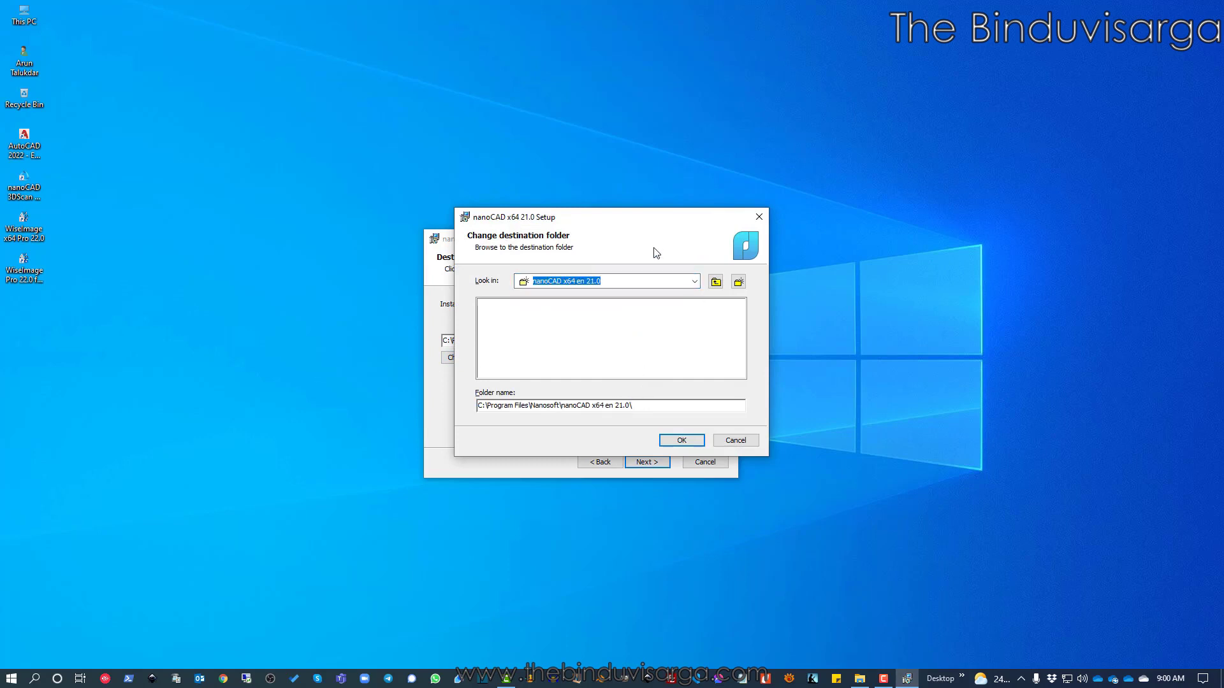
click(758, 218)
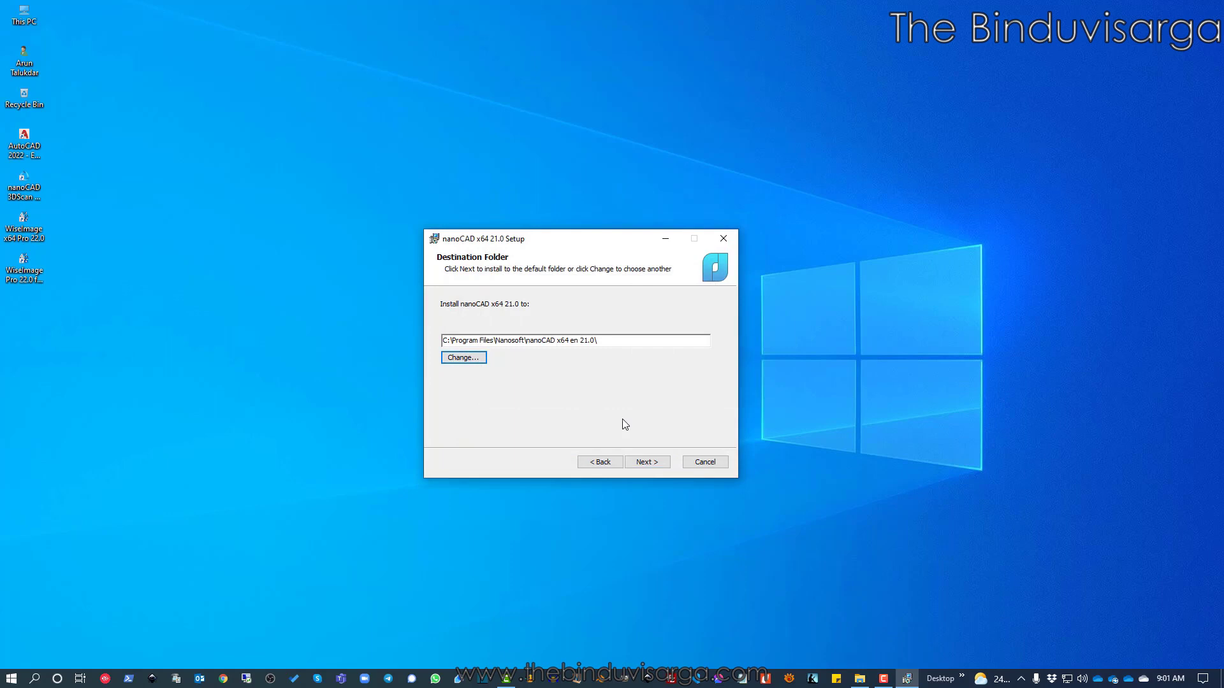
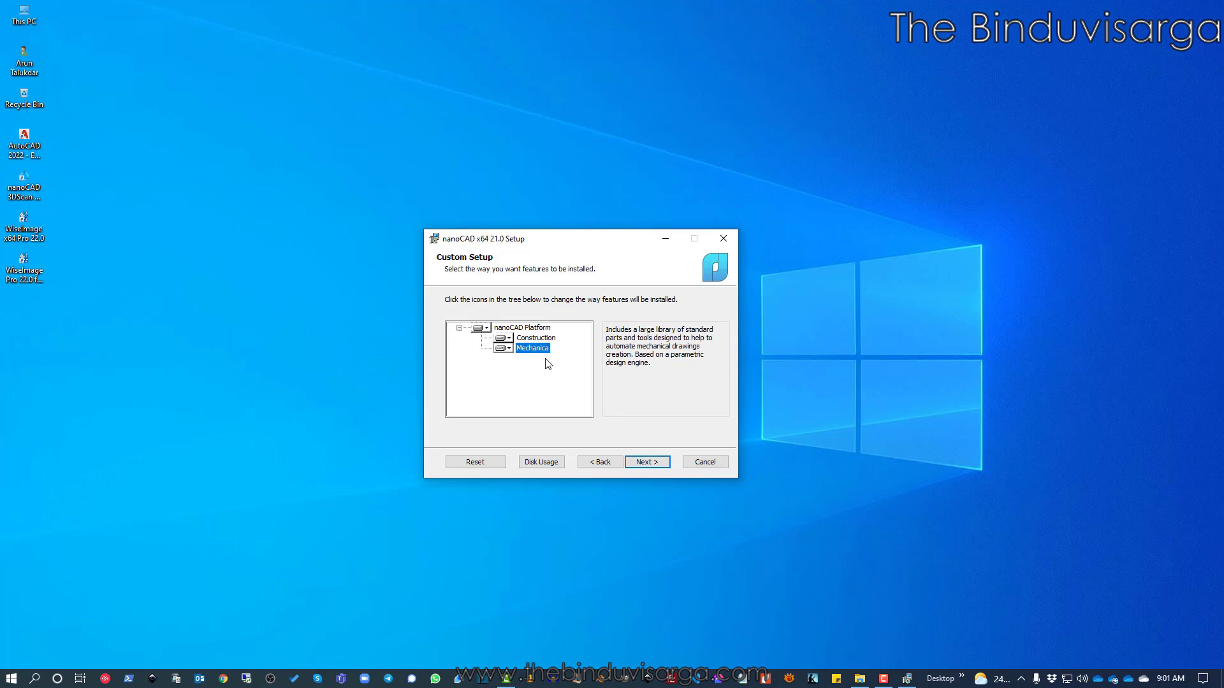
click(545, 339)
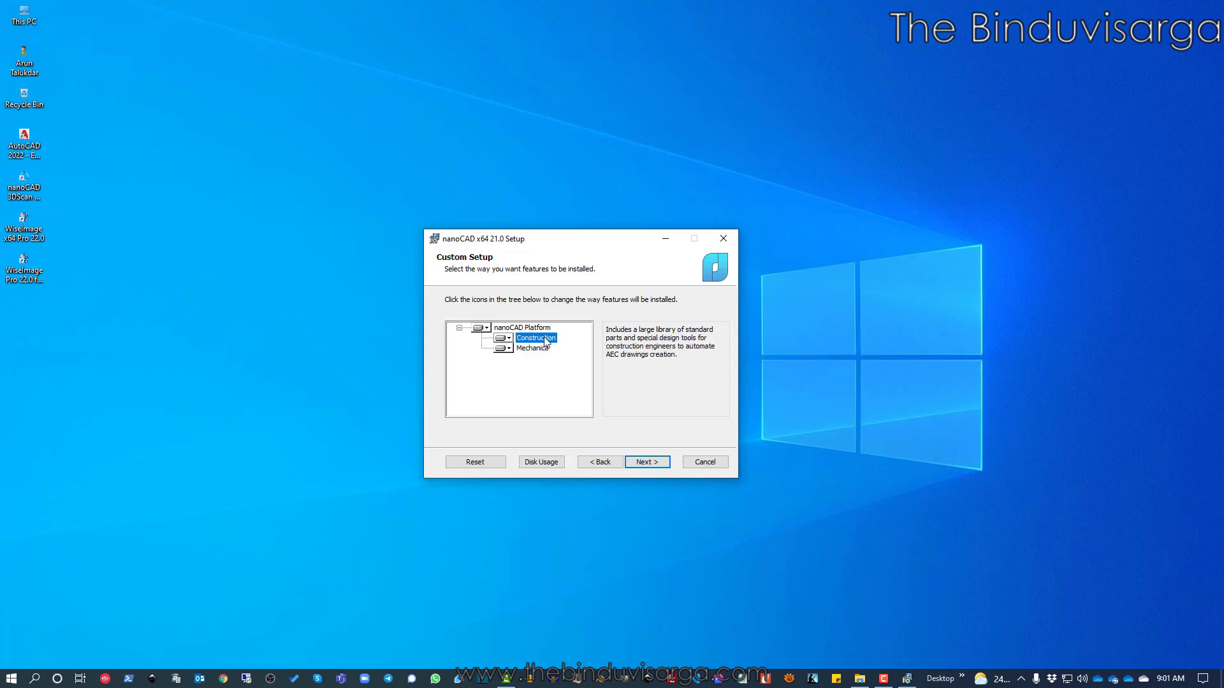
click(526, 329)
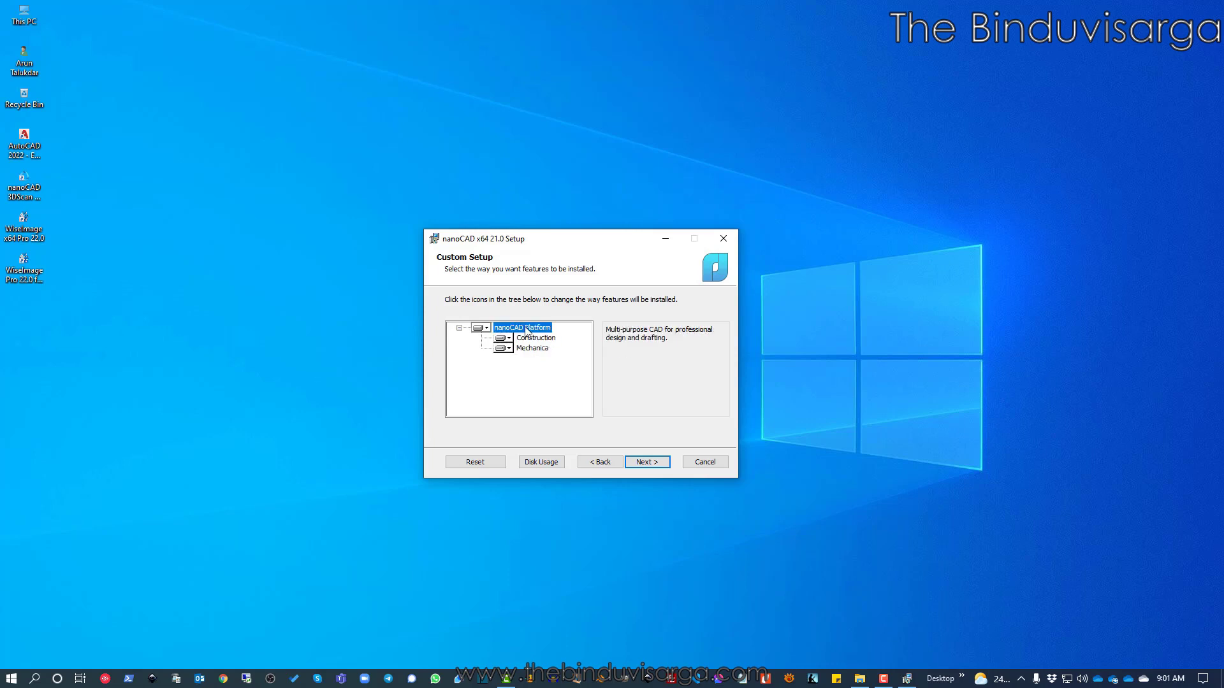
click(476, 330)
click(537, 386)
click(507, 340)
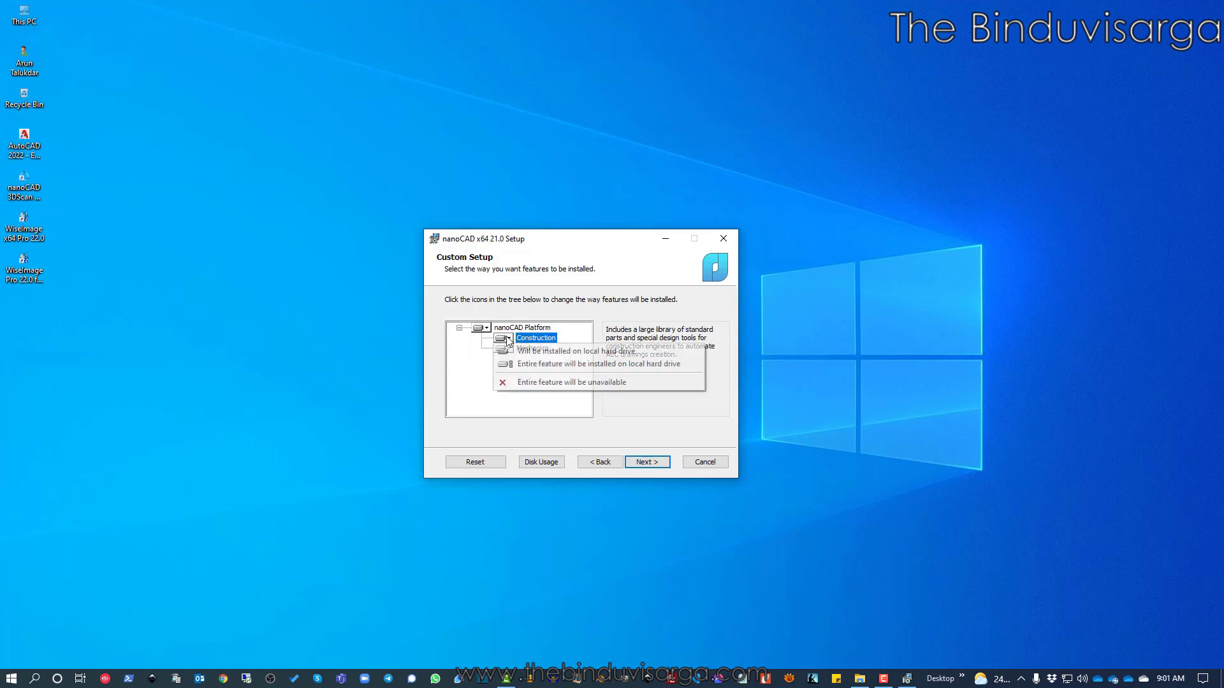
click(536, 382)
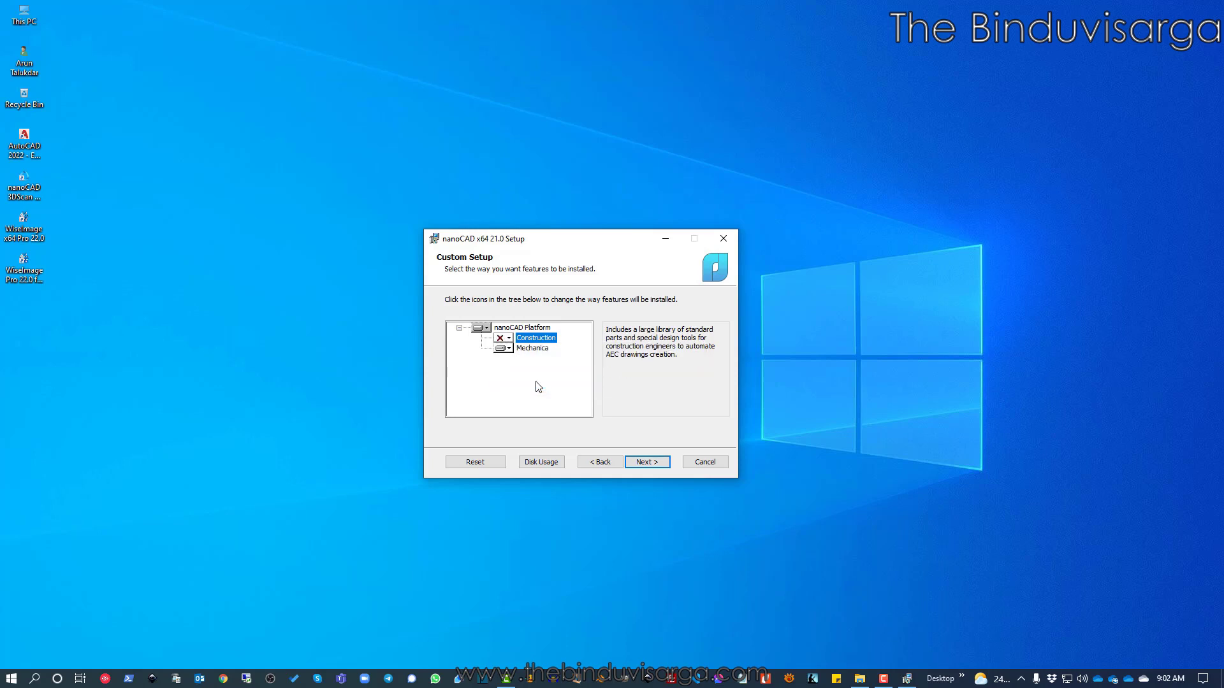
click(508, 348)
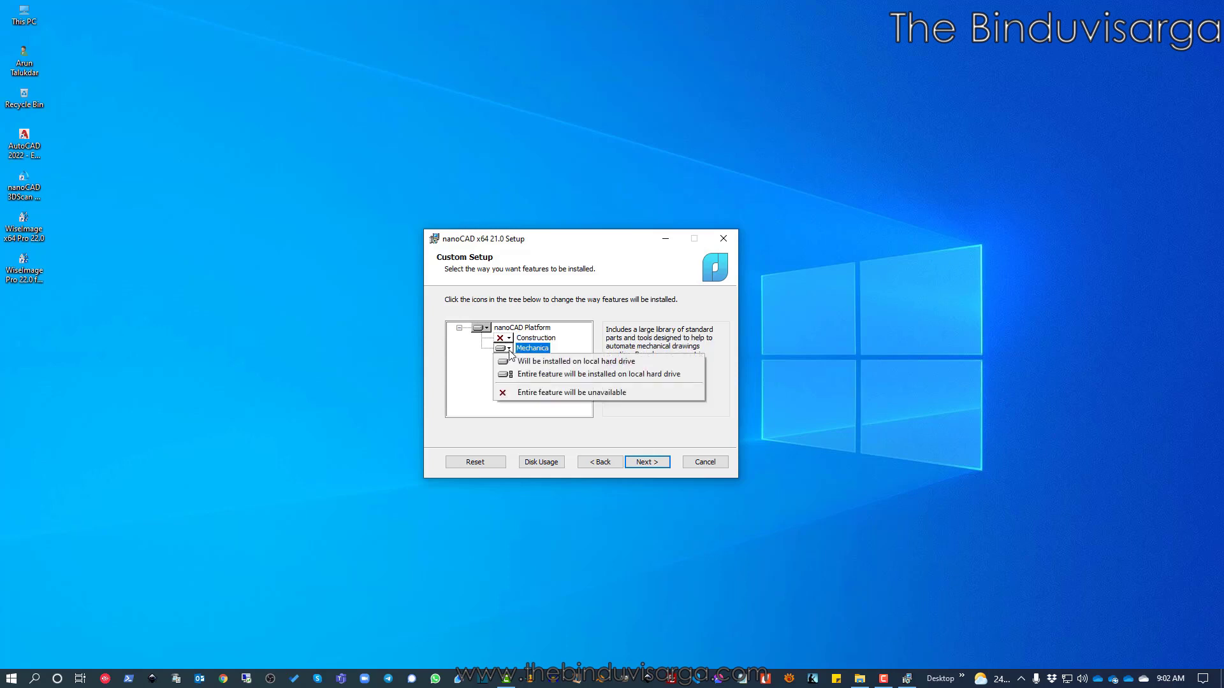
click(531, 393)
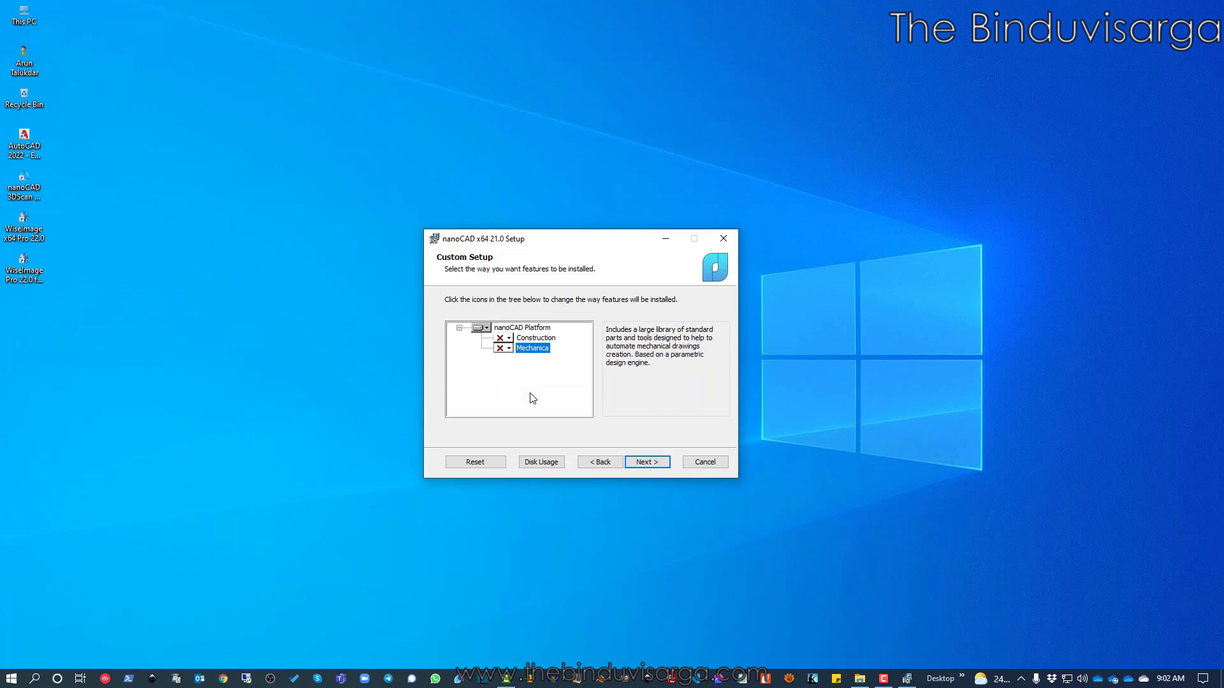
click(507, 339)
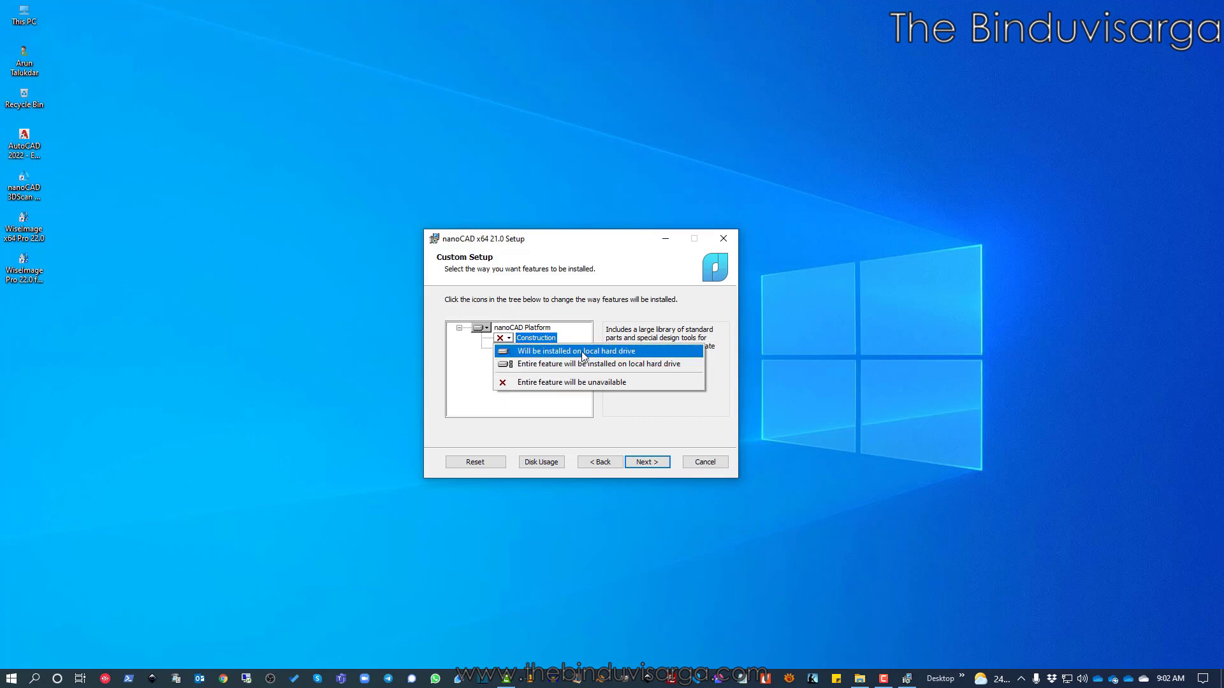
click(582, 351)
click(509, 349)
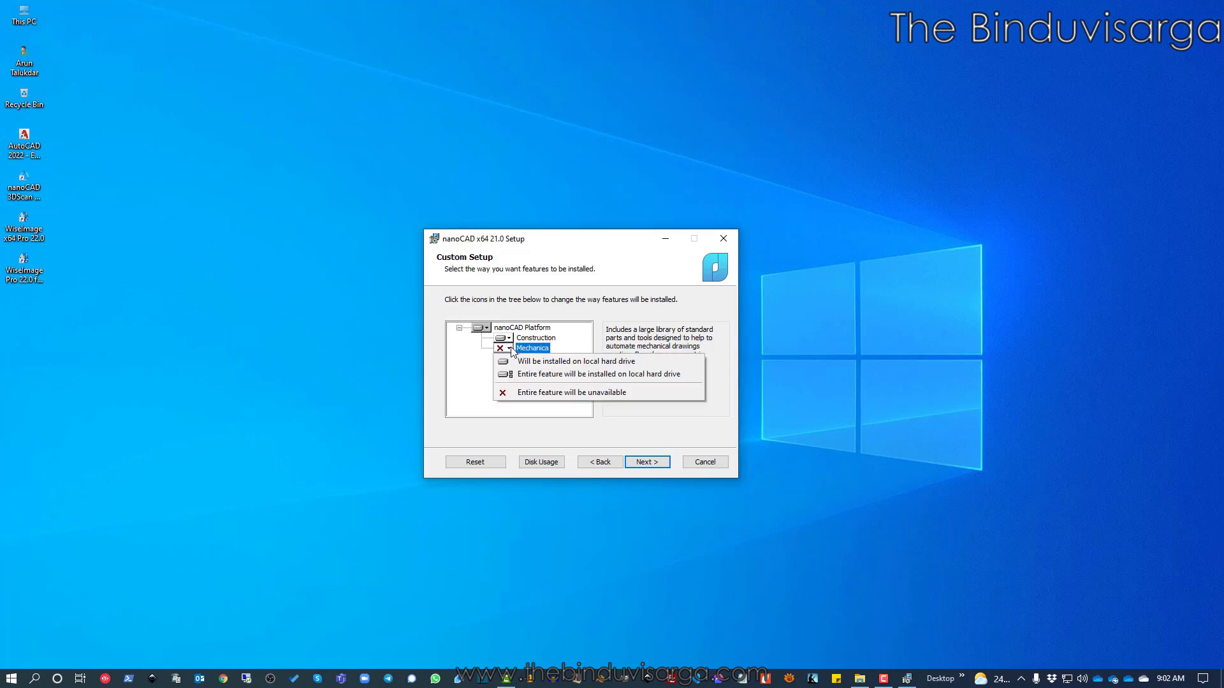
click(560, 362)
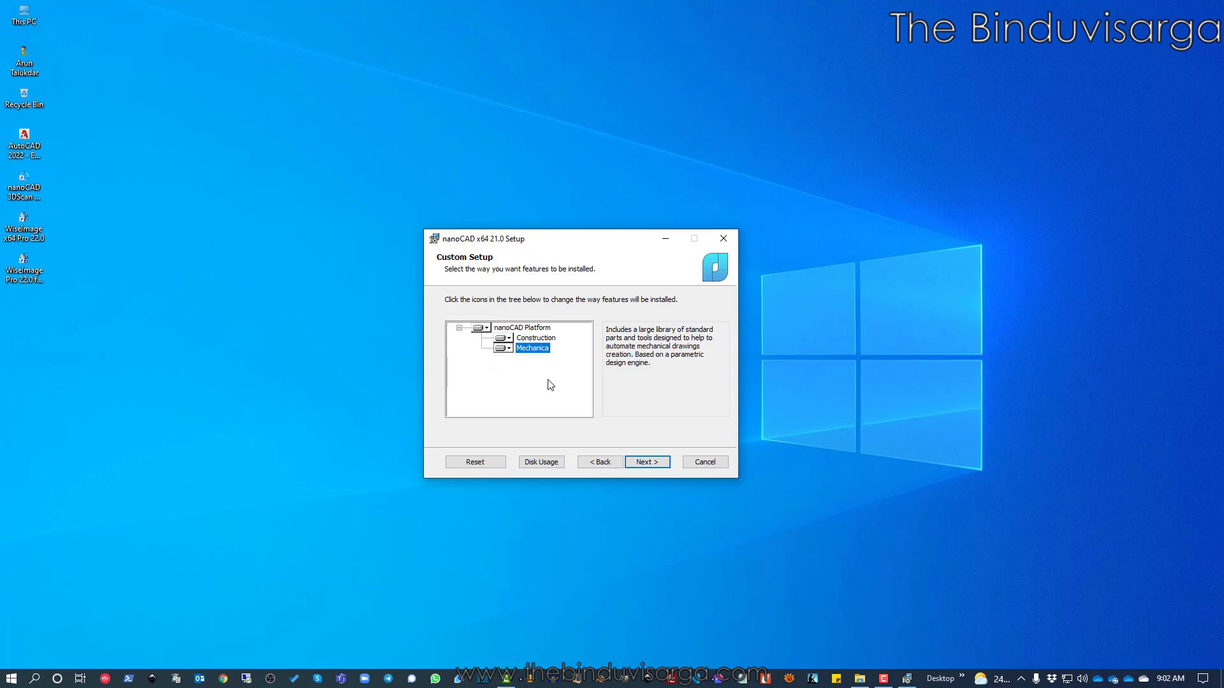
click(534, 328)
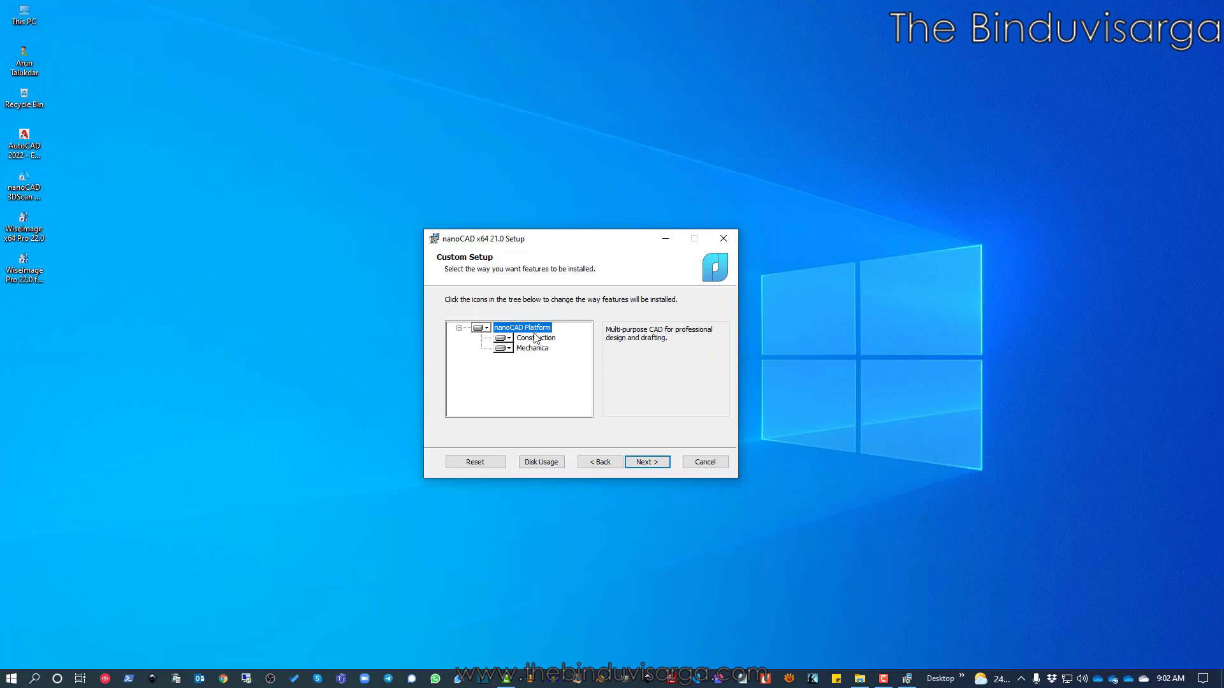
click(547, 338)
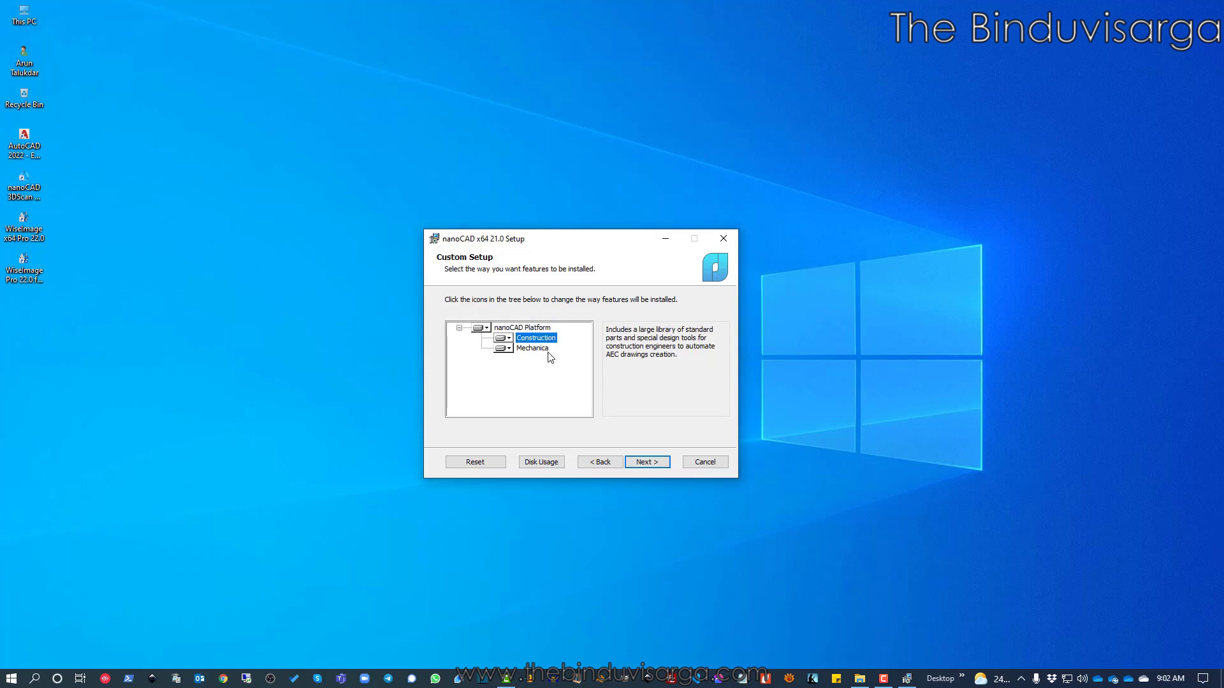
click(540, 349)
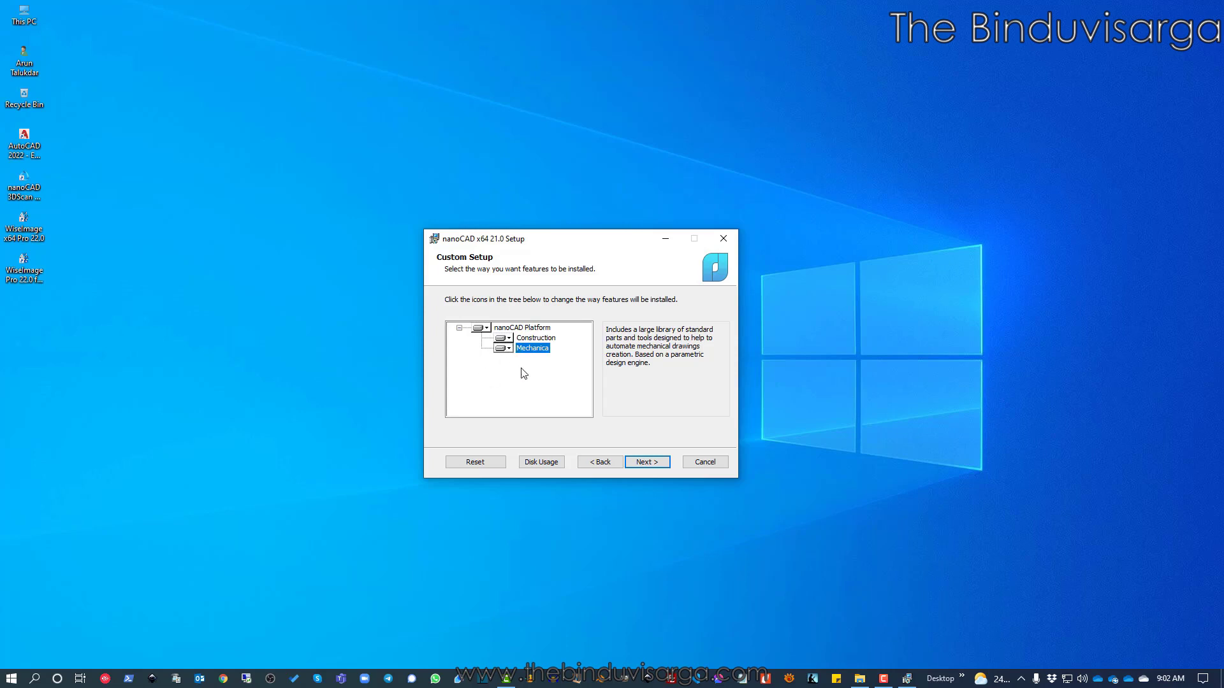
click(540, 339)
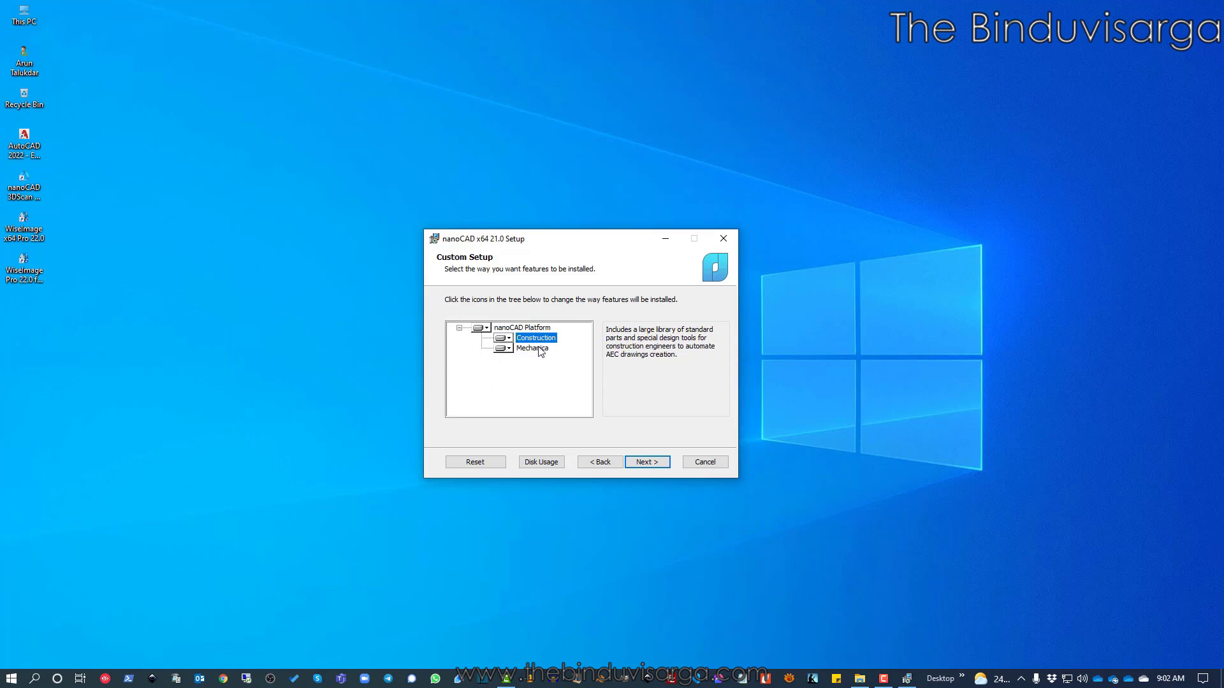
click(541, 349)
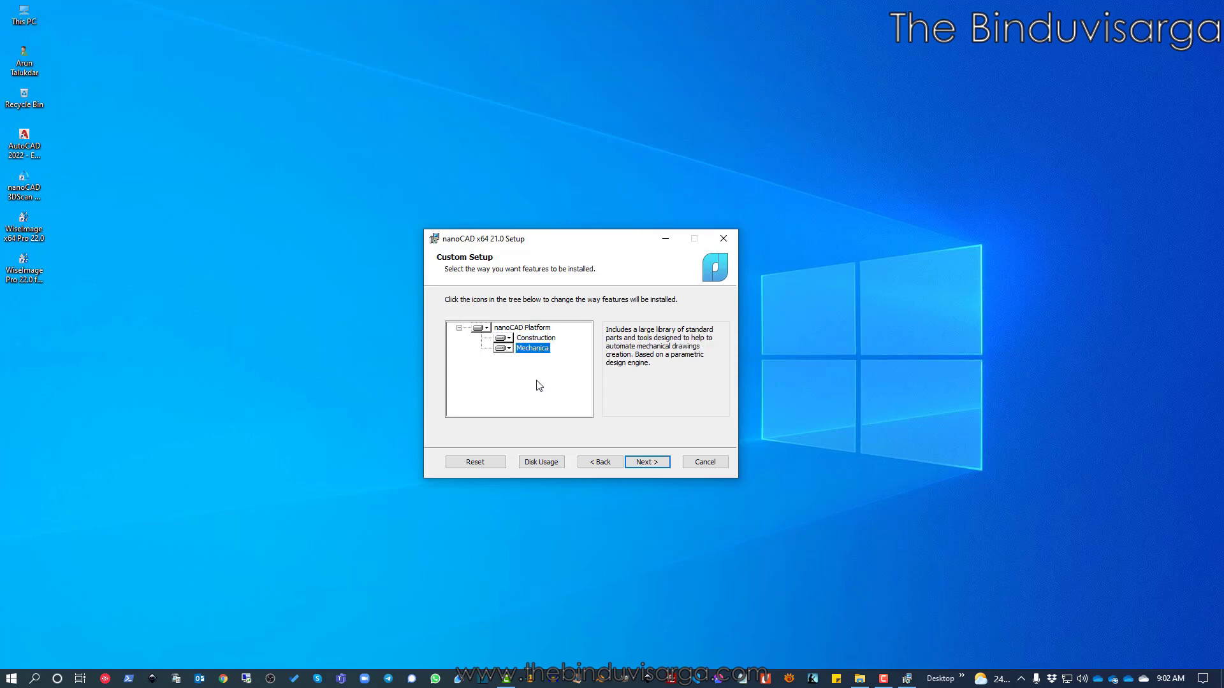
click(524, 329)
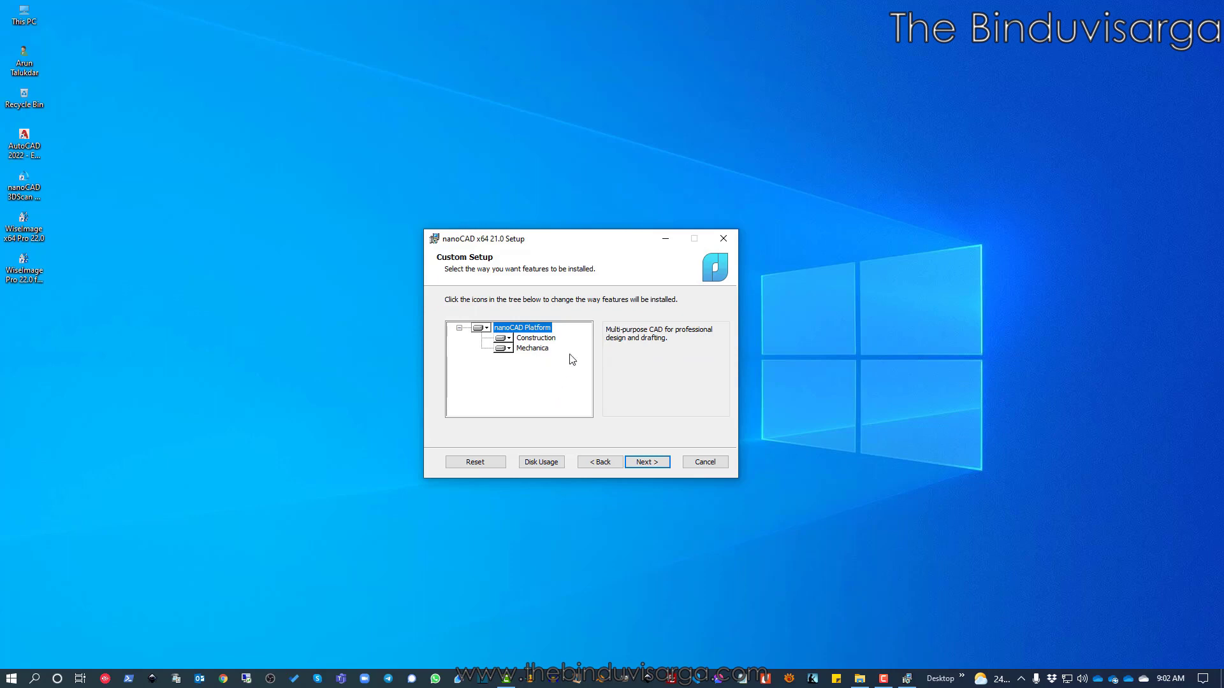
drag(576, 244, 546, 249)
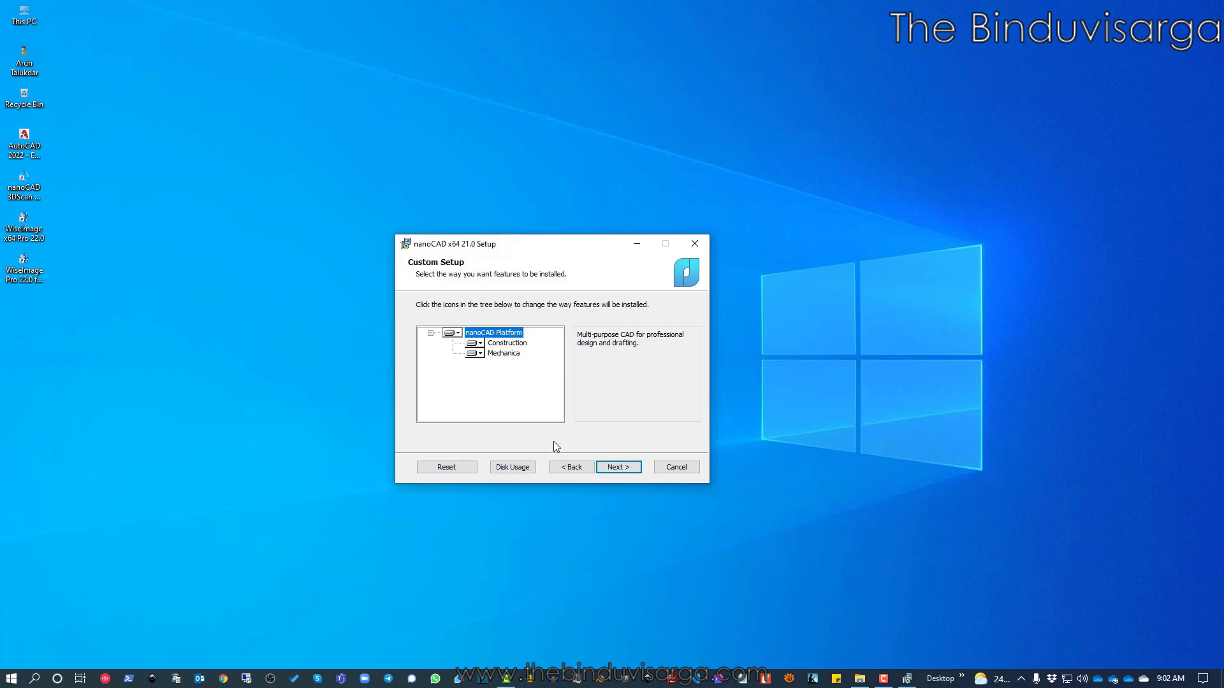
Accept the Custom Setup features and keep the .dwg/.dwt/.dxf/.dws associations, reaching Ready to install
click(625, 470)
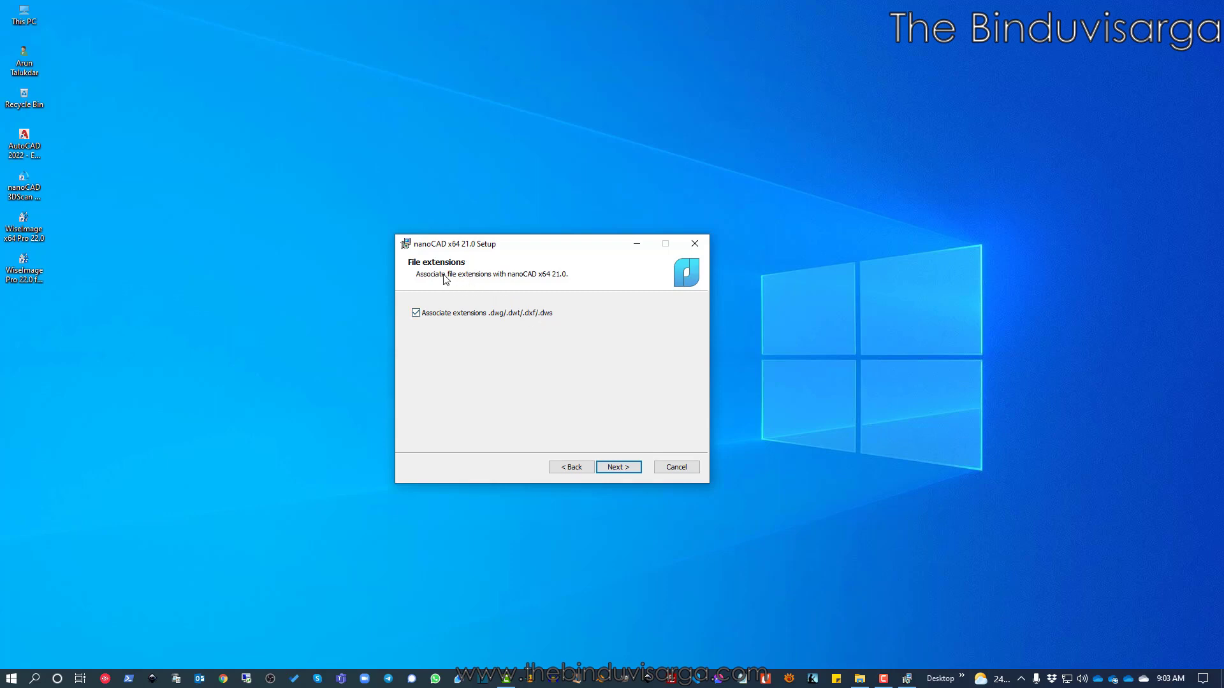
click(617, 470)
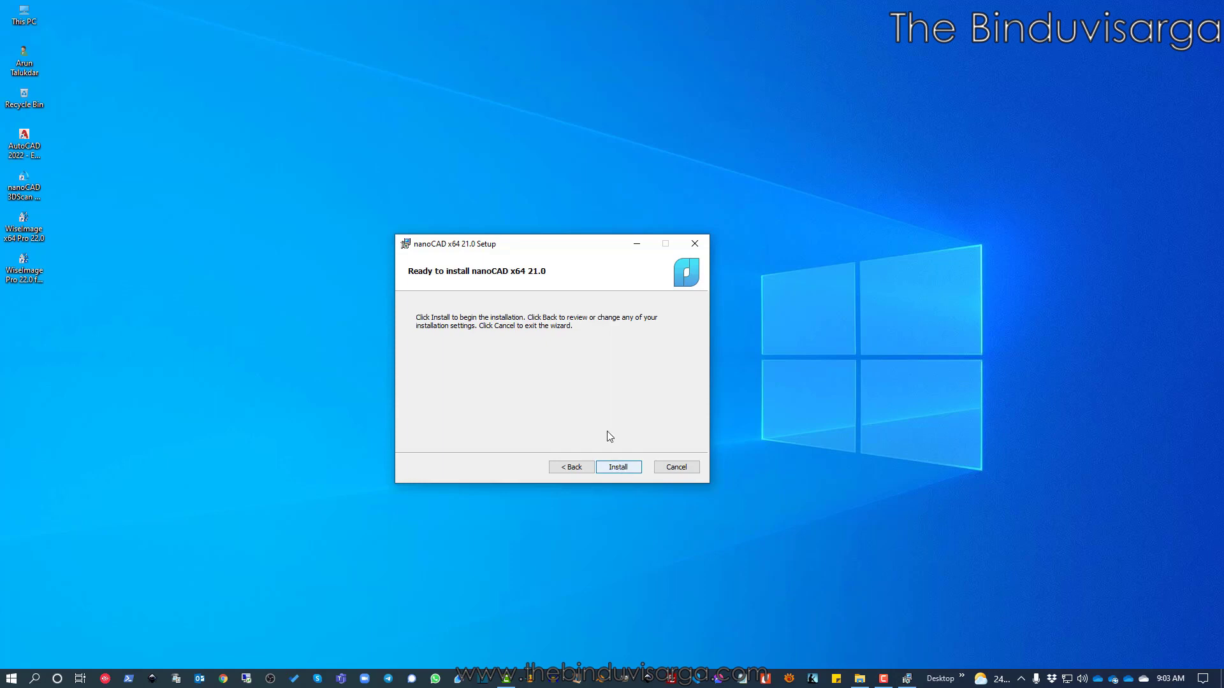
drag(550, 249, 554, 243)
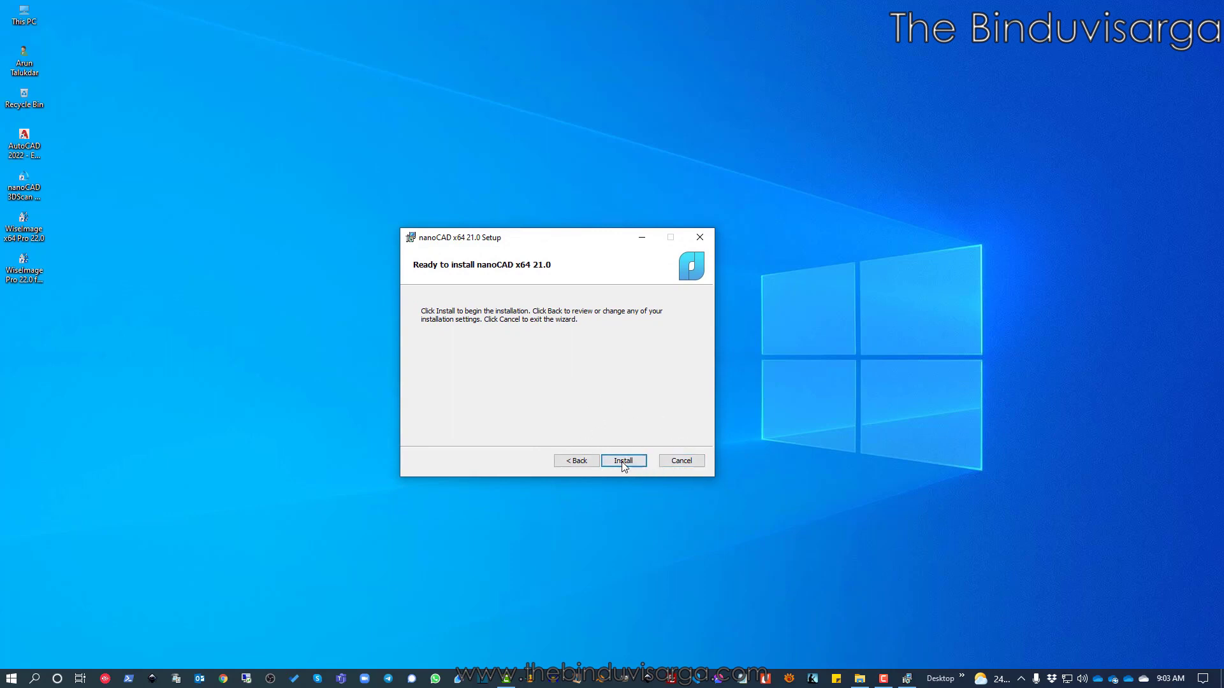
Start installing nanoCAD x64 21.0 with Construction and Mechanica 21.0 x64
click(622, 462)
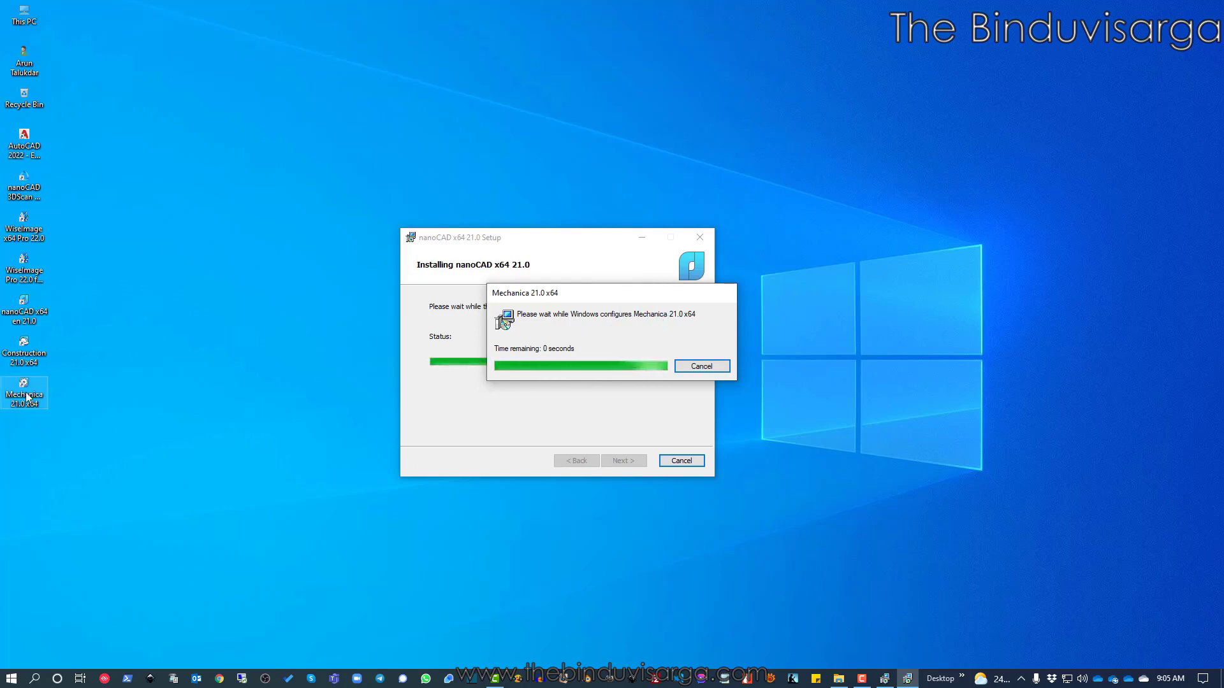
Check the new nanoCAD, Construction and Mechanica desktop shortcuts and refresh the desktop while installing
click(29, 309)
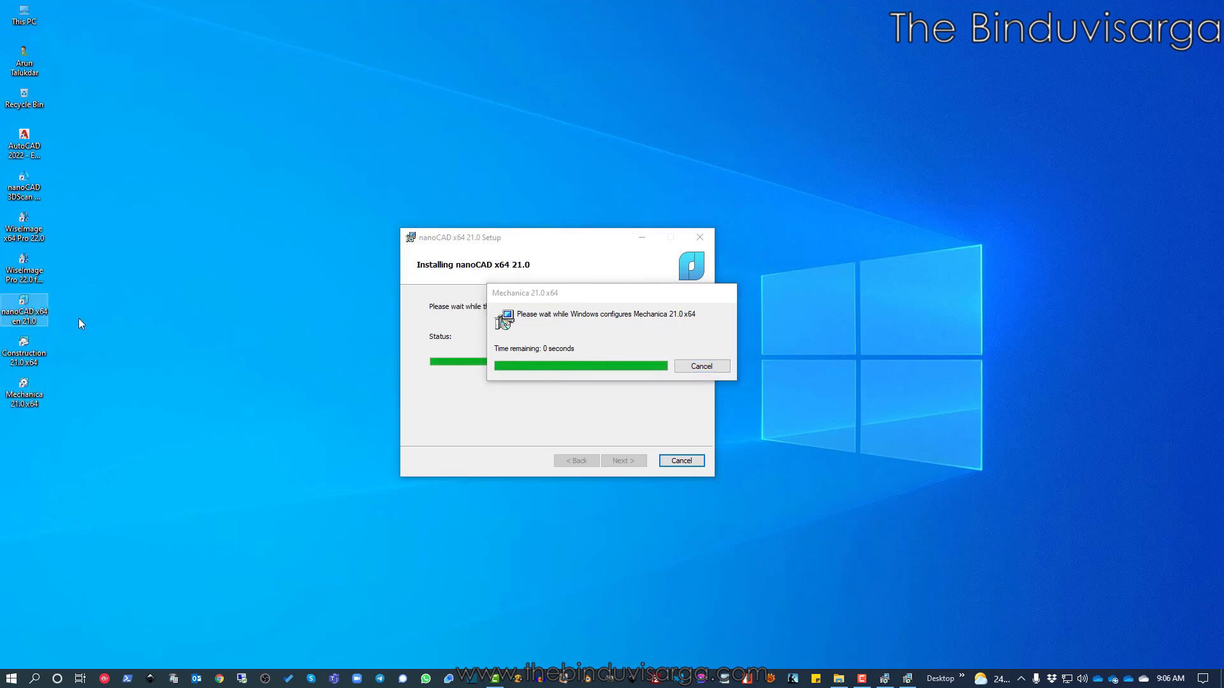
click(24, 349)
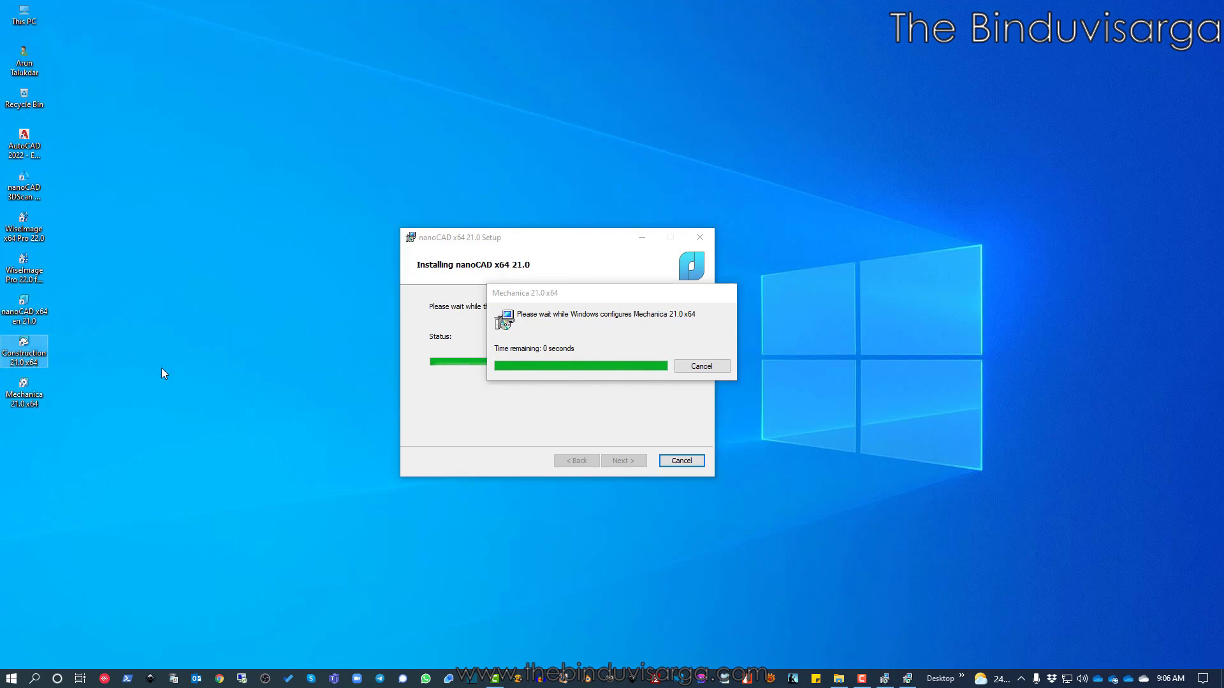
click(31, 400)
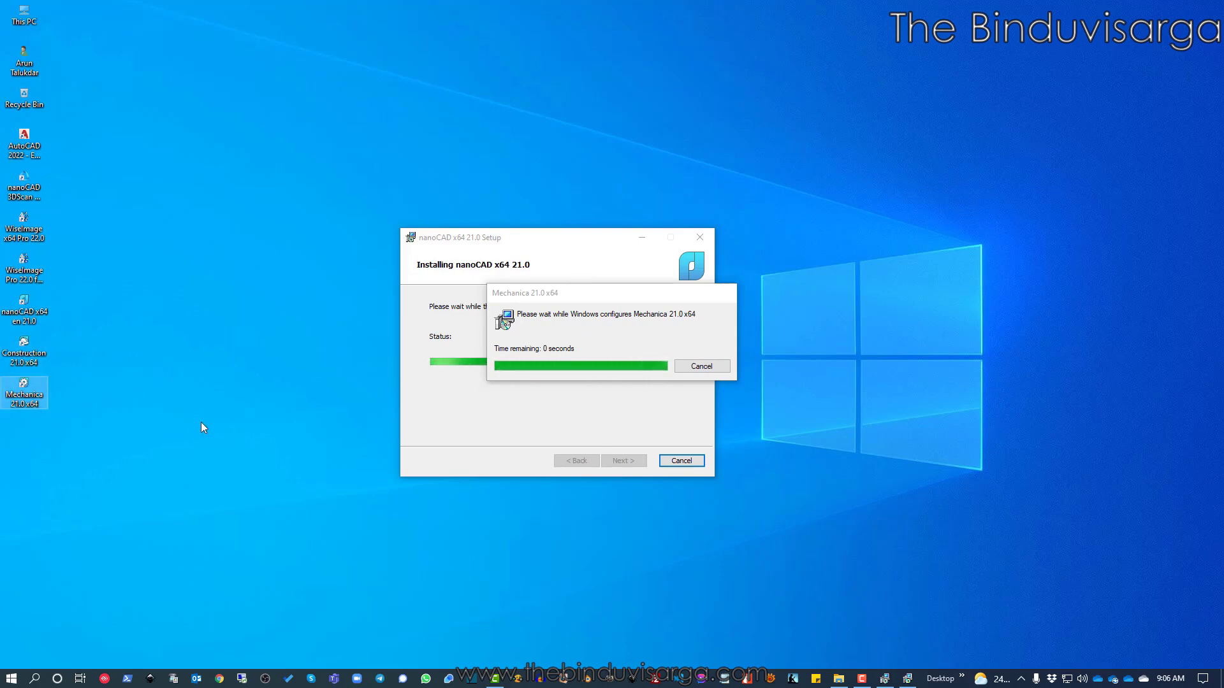
drag(82, 304, 13, 431)
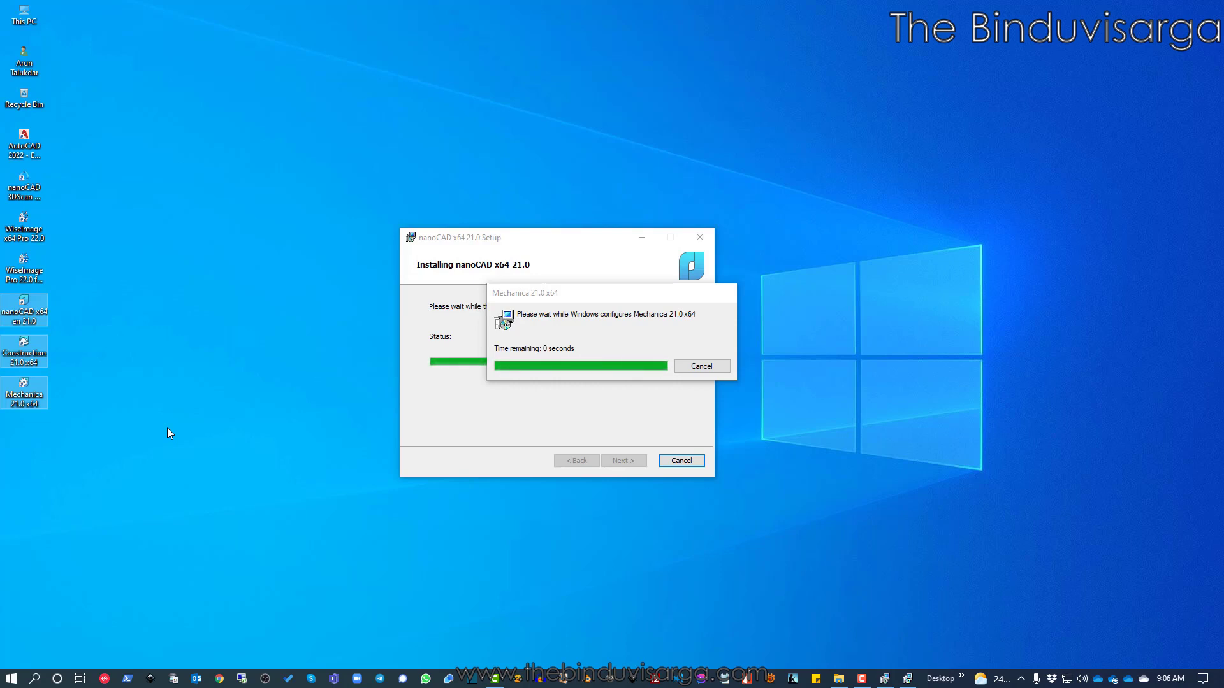
click(183, 331)
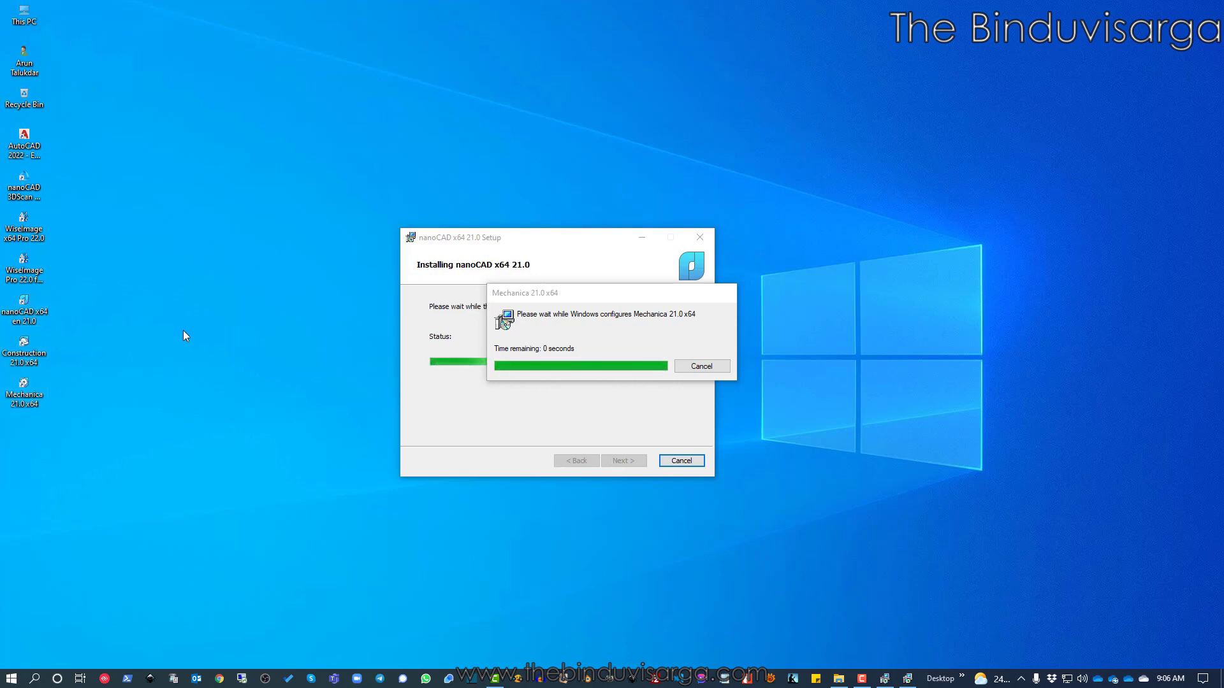
right_click(183, 330)
click(219, 382)
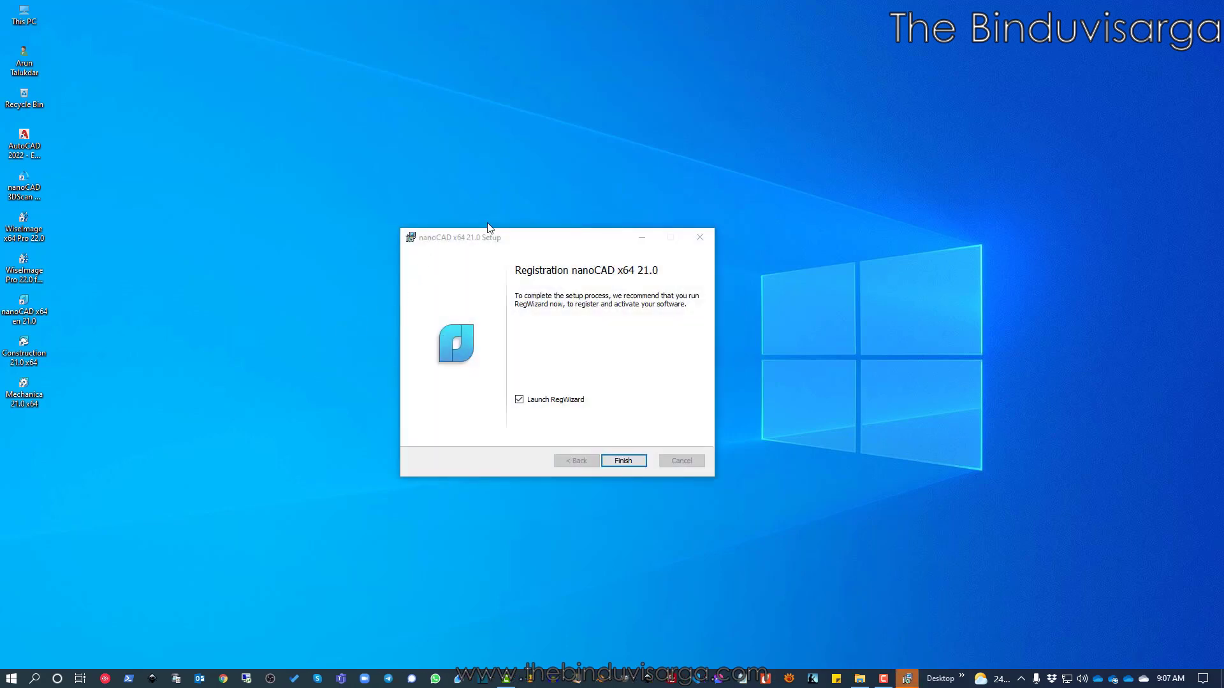
Finish setup with Launch RegWizard ticked and keep 'Register or activate license file' selected
drag(505, 240, 490, 237)
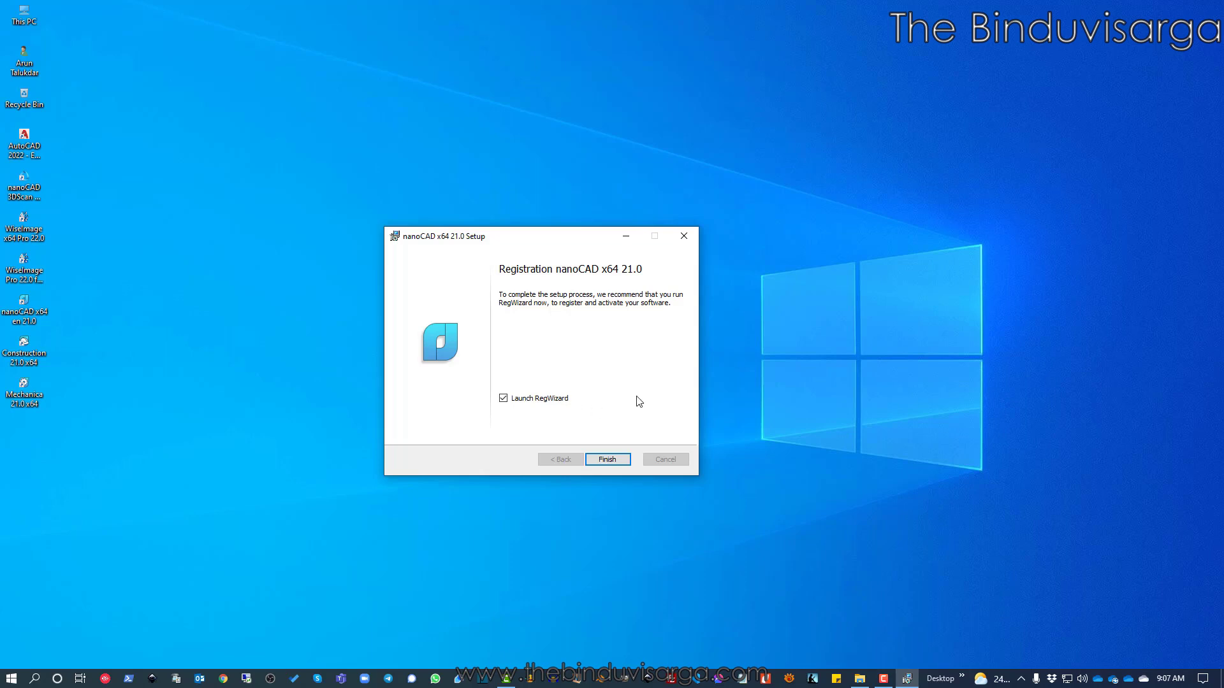
click(613, 459)
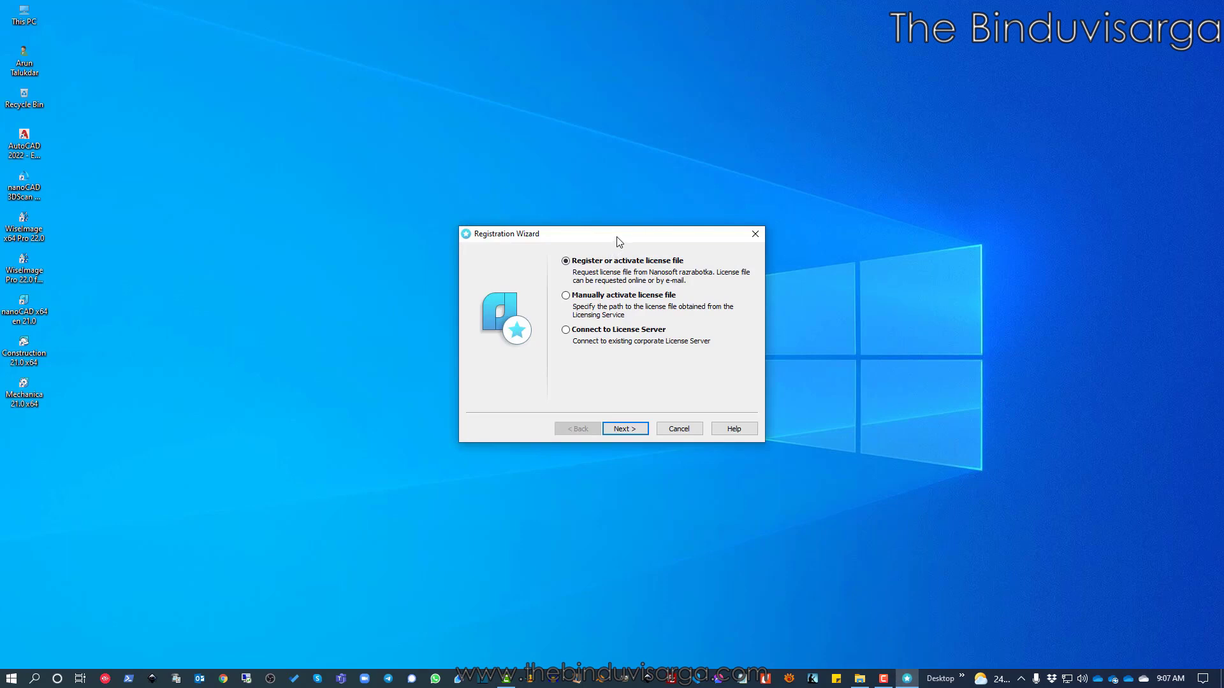
drag(617, 234, 618, 263)
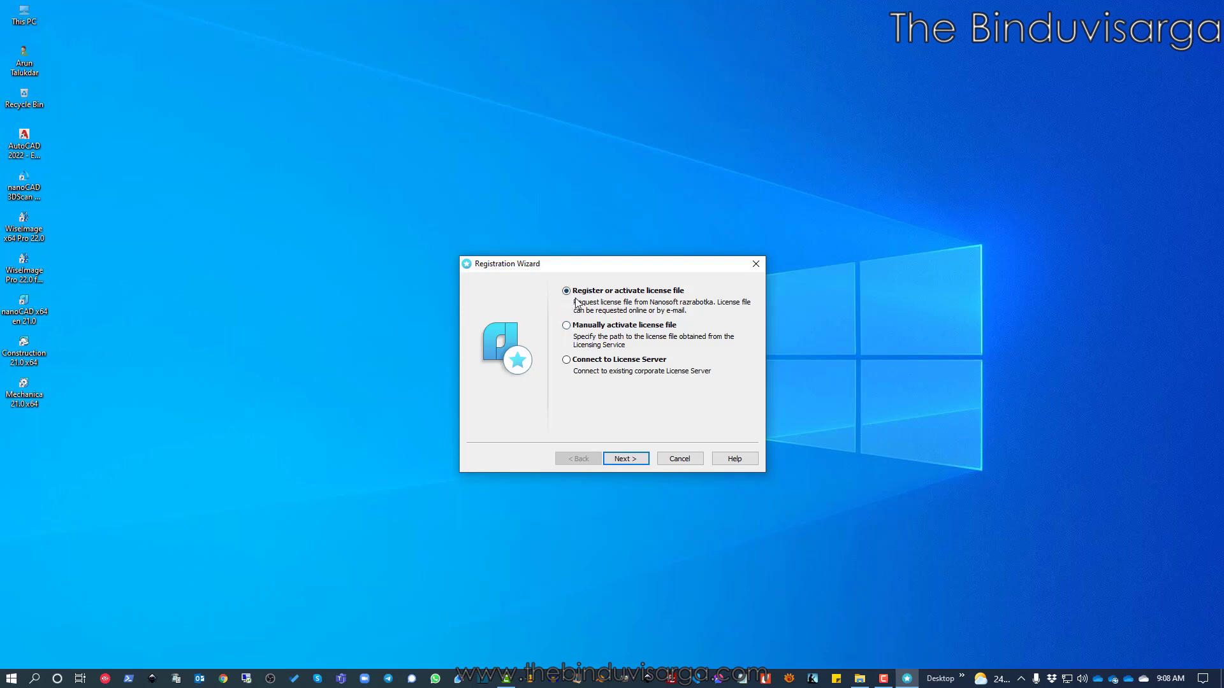
click(626, 458)
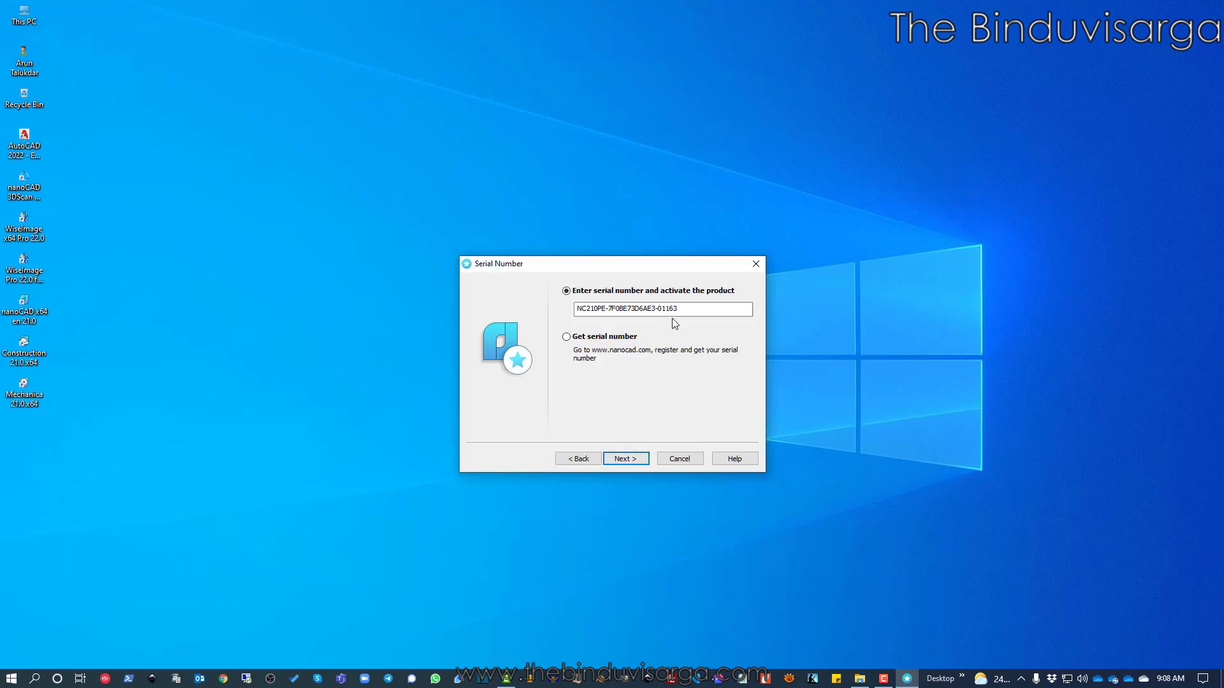
Review the prefilled serial number and proceed to the User Authentication page
drag(628, 312, 542, 312)
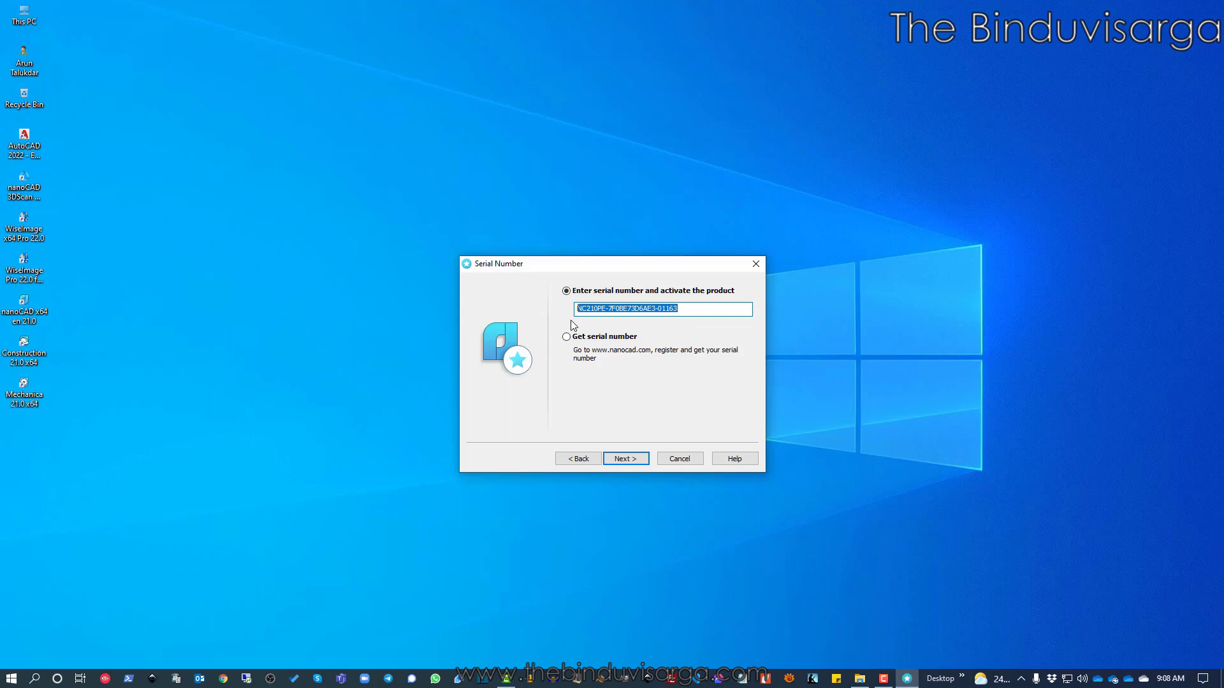
click(684, 310)
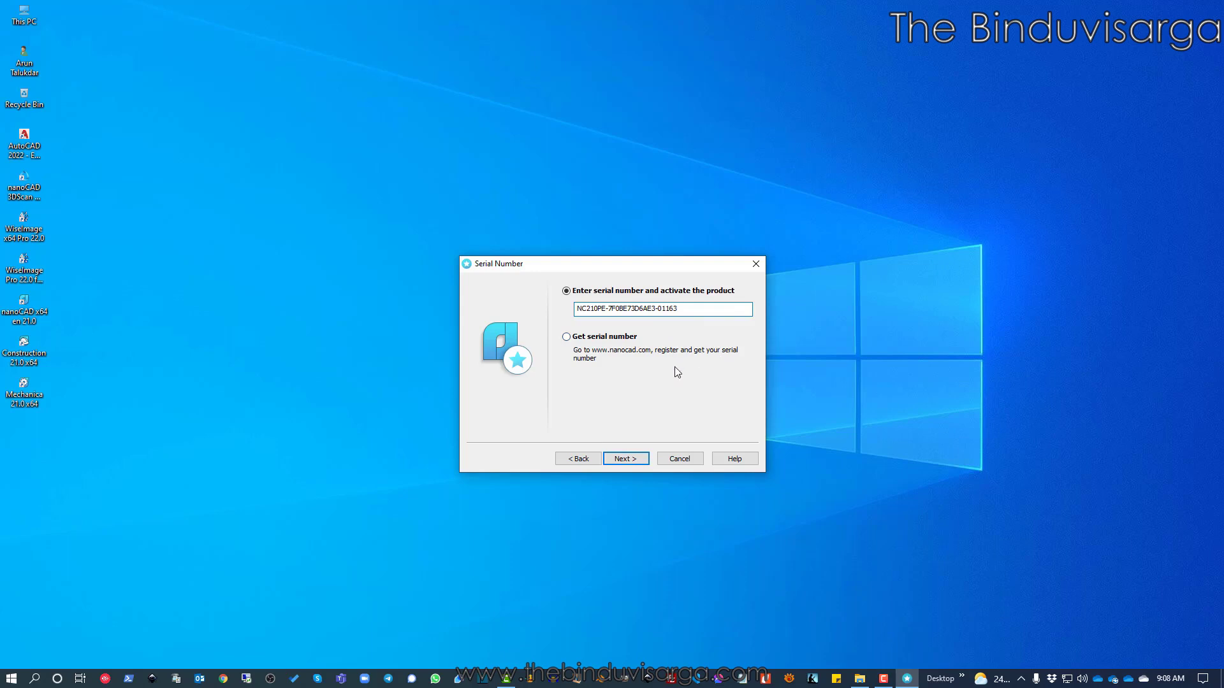
click(626, 460)
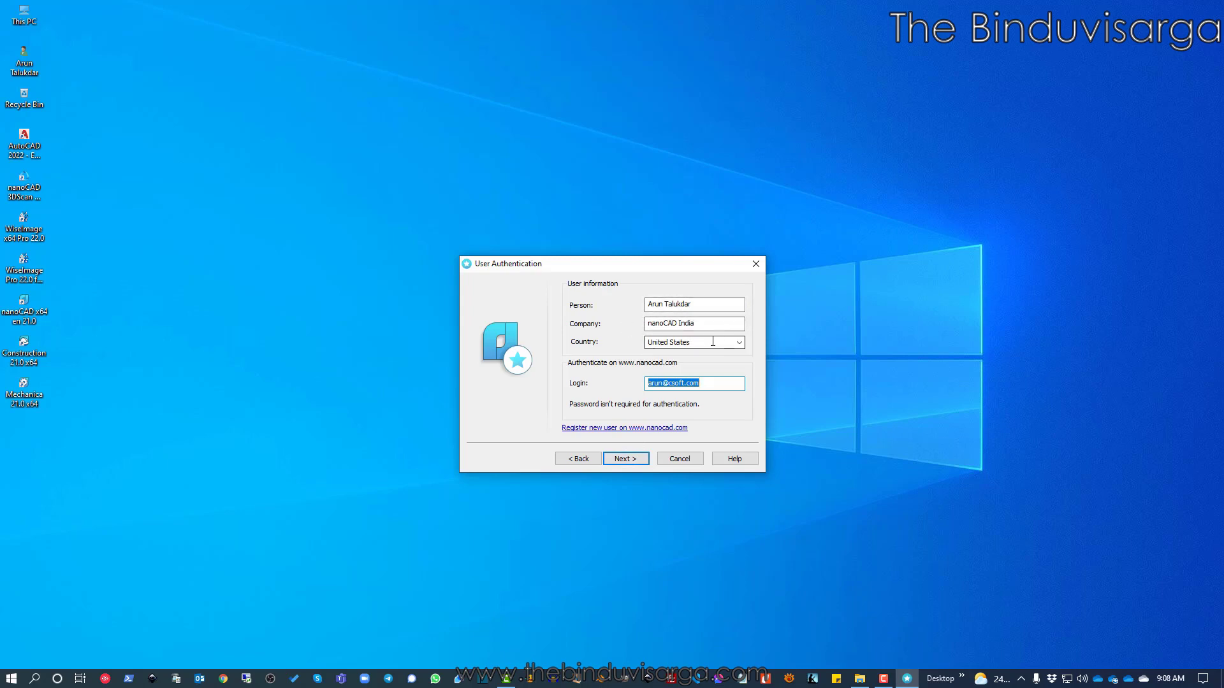
Choose India as the country and replace the Login field with the new e-mail address
click(738, 345)
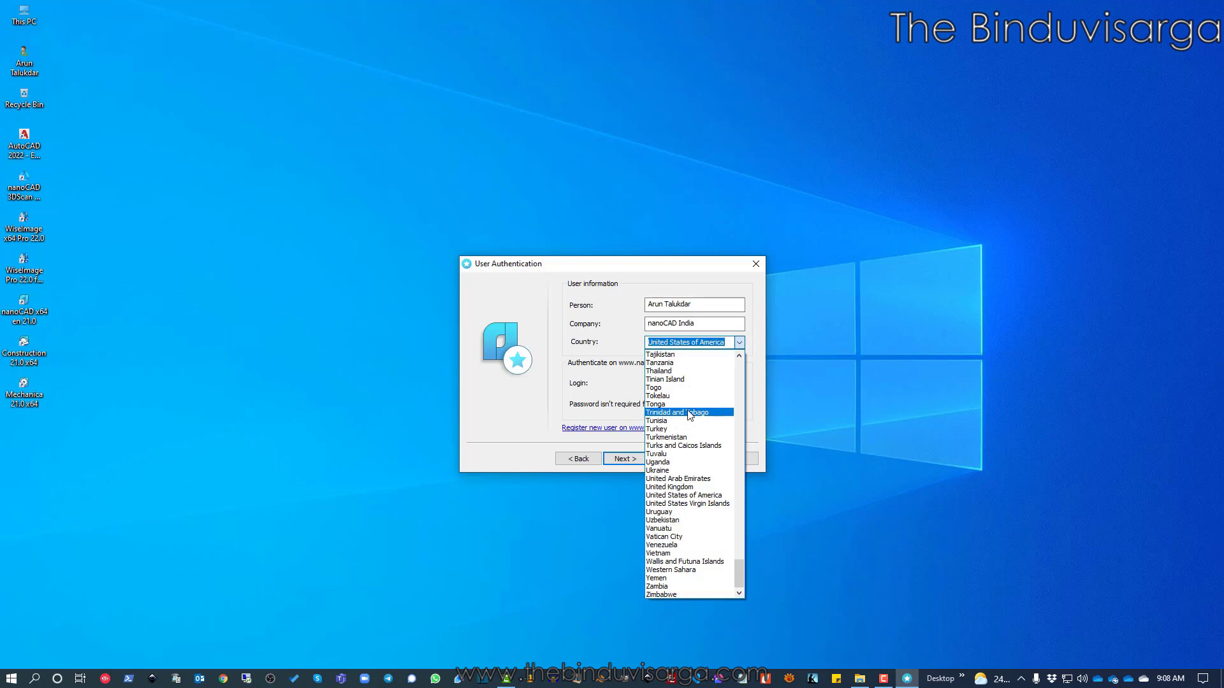
text(i)
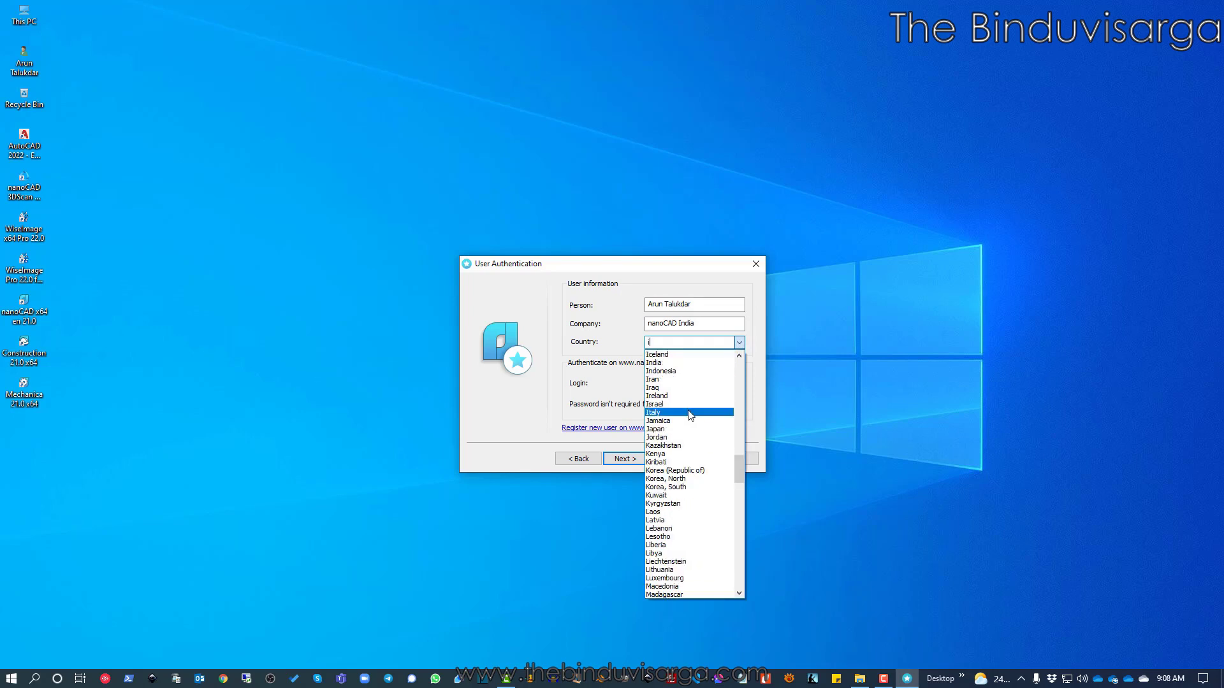
click(666, 364)
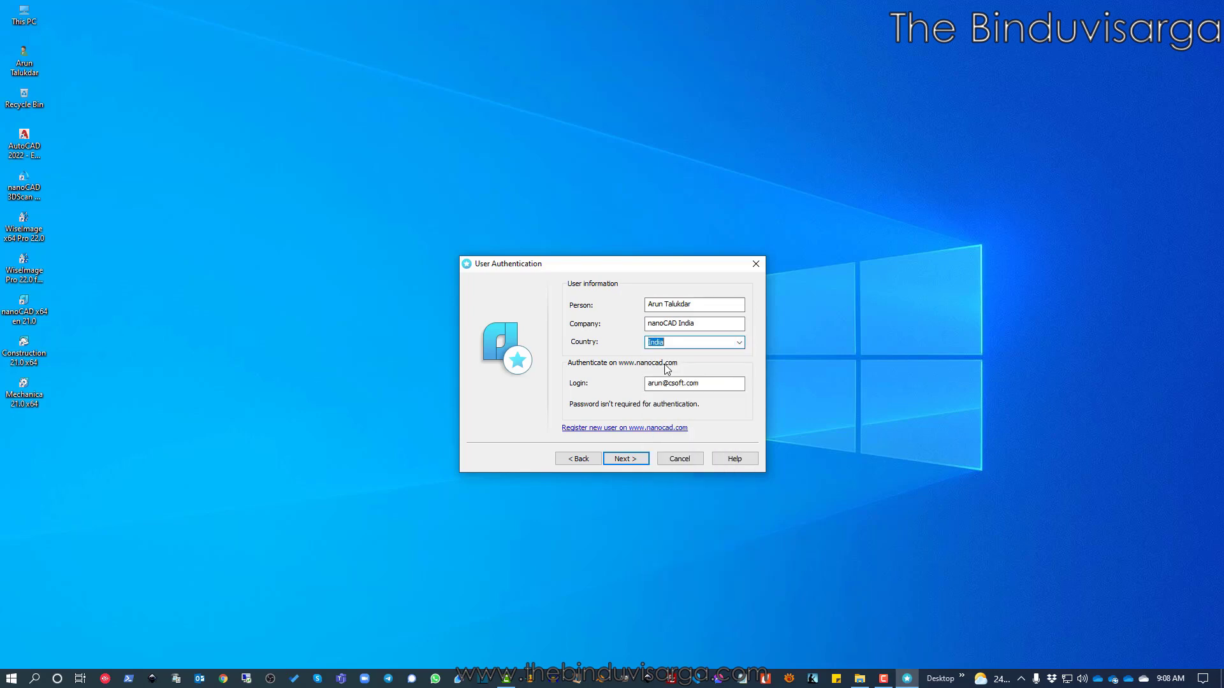
drag(701, 383, 582, 375)
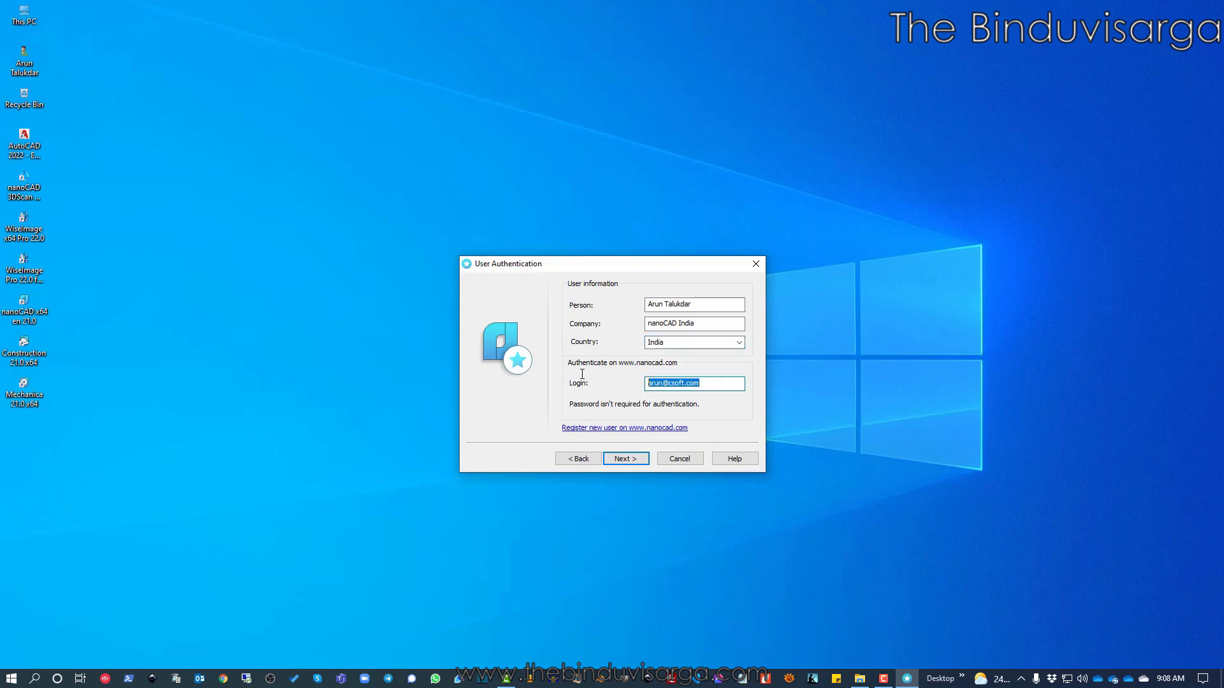
click(630, 461)
Review the Confirm Registration Data list and agree to bind the licence to this computer
drag(637, 369, 547, 278)
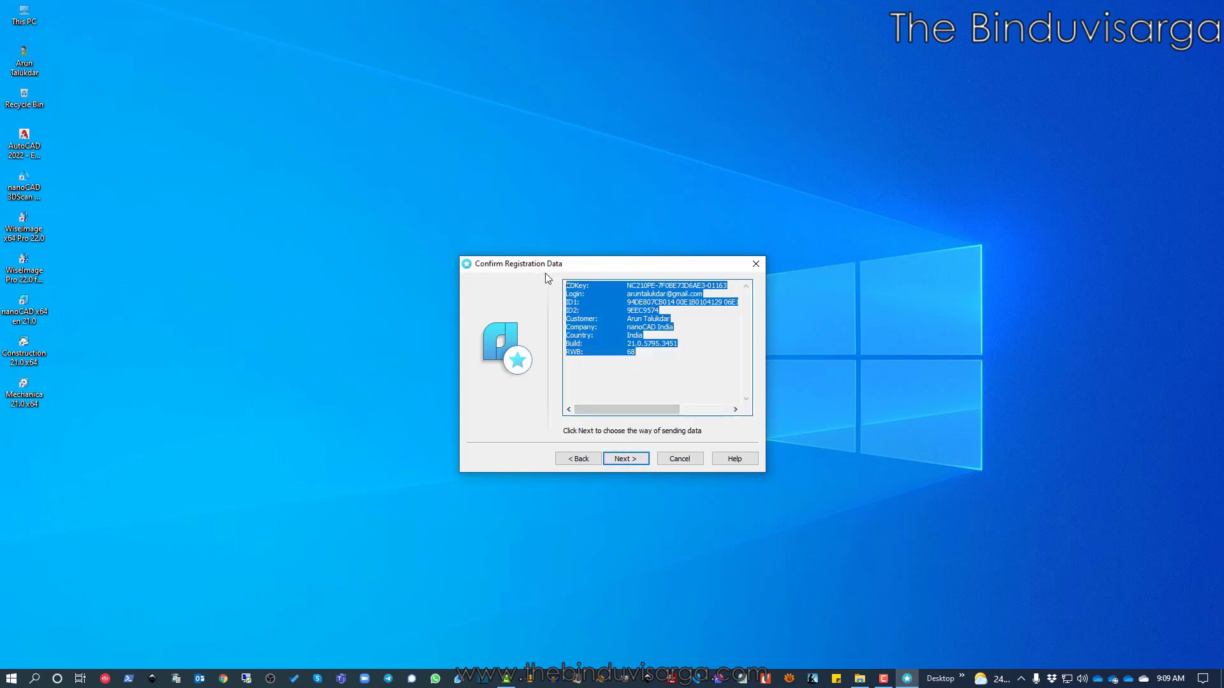
click(643, 357)
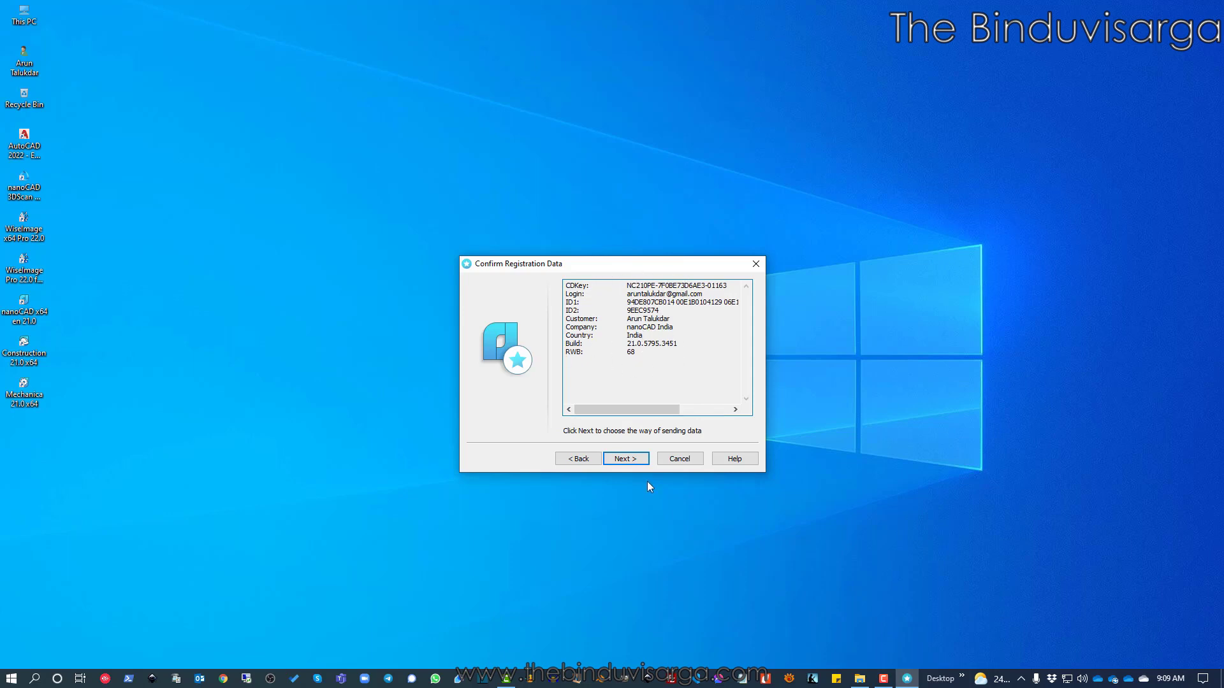
click(626, 460)
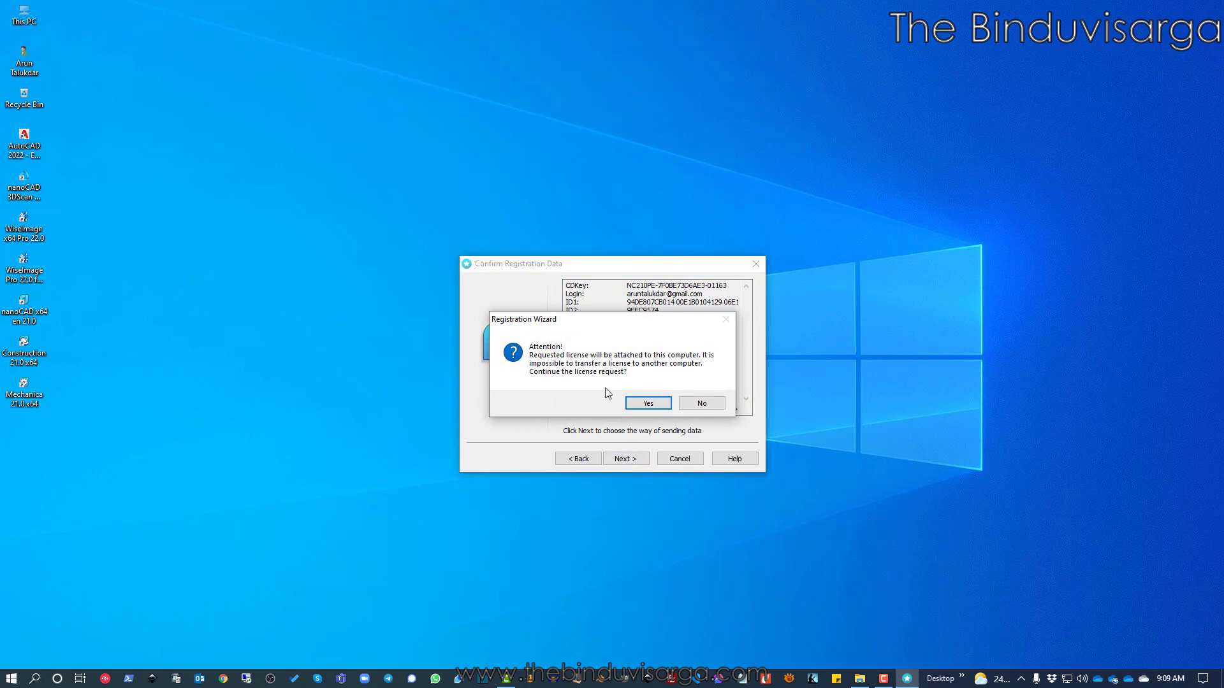
drag(584, 320, 605, 310)
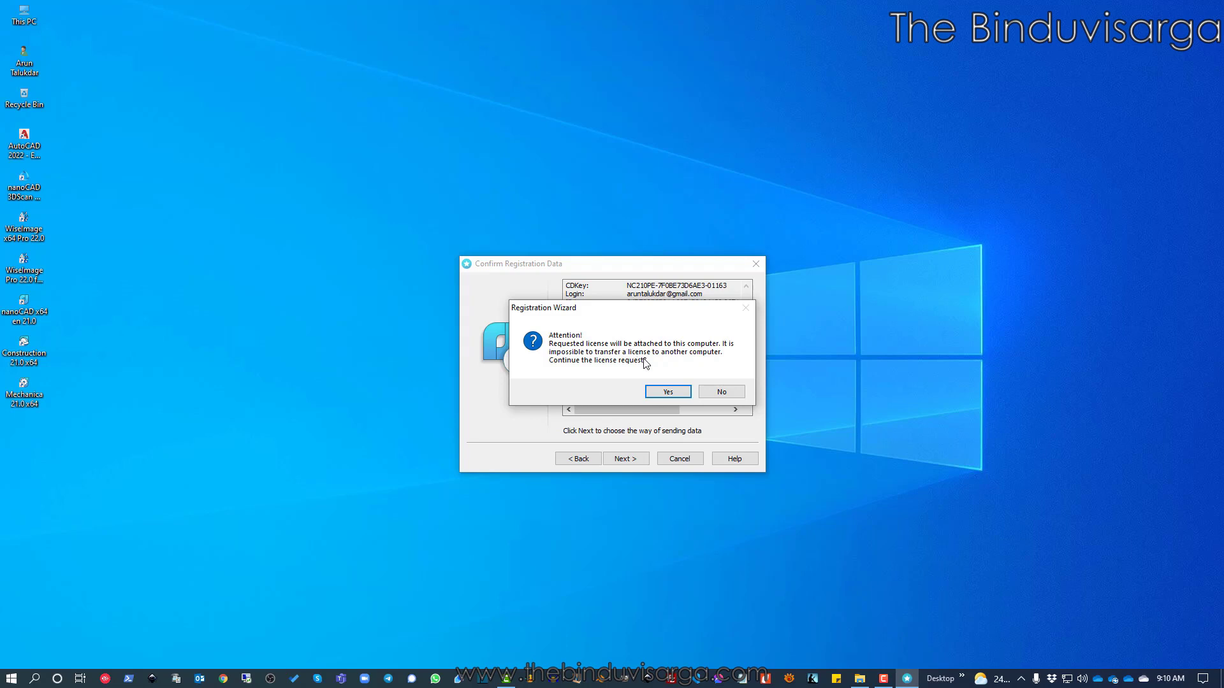
click(667, 392)
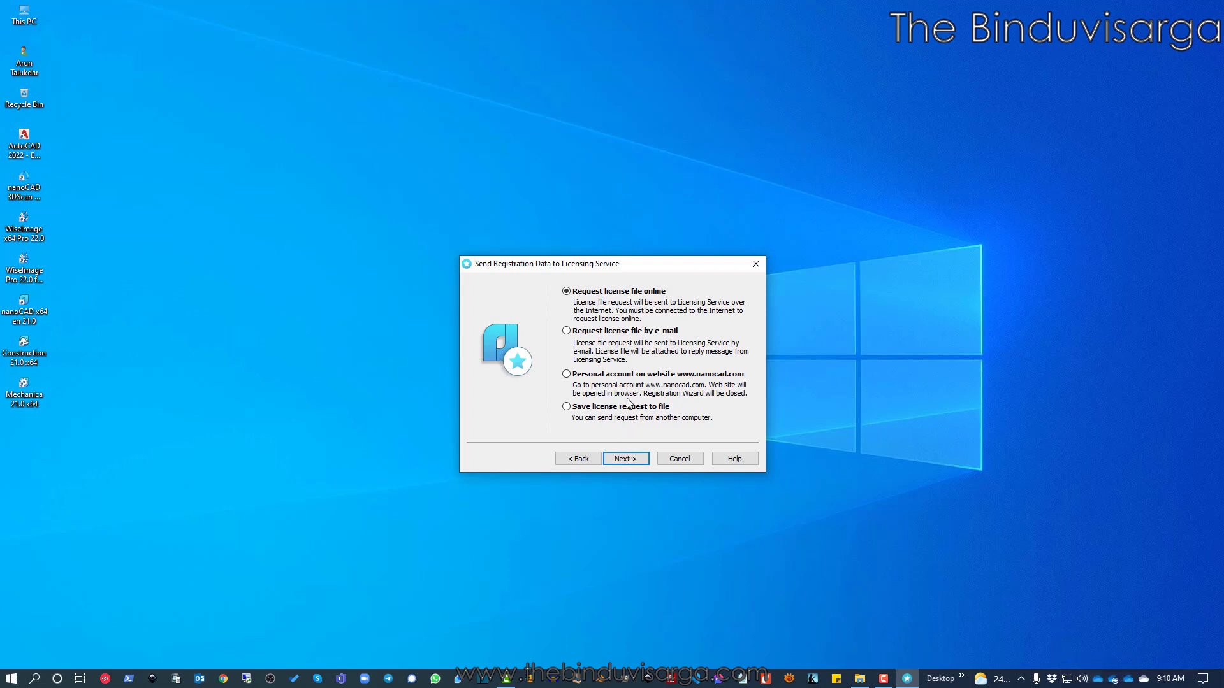
Send the licence request online and wait until the log reports 'Product is activated'
click(624, 458)
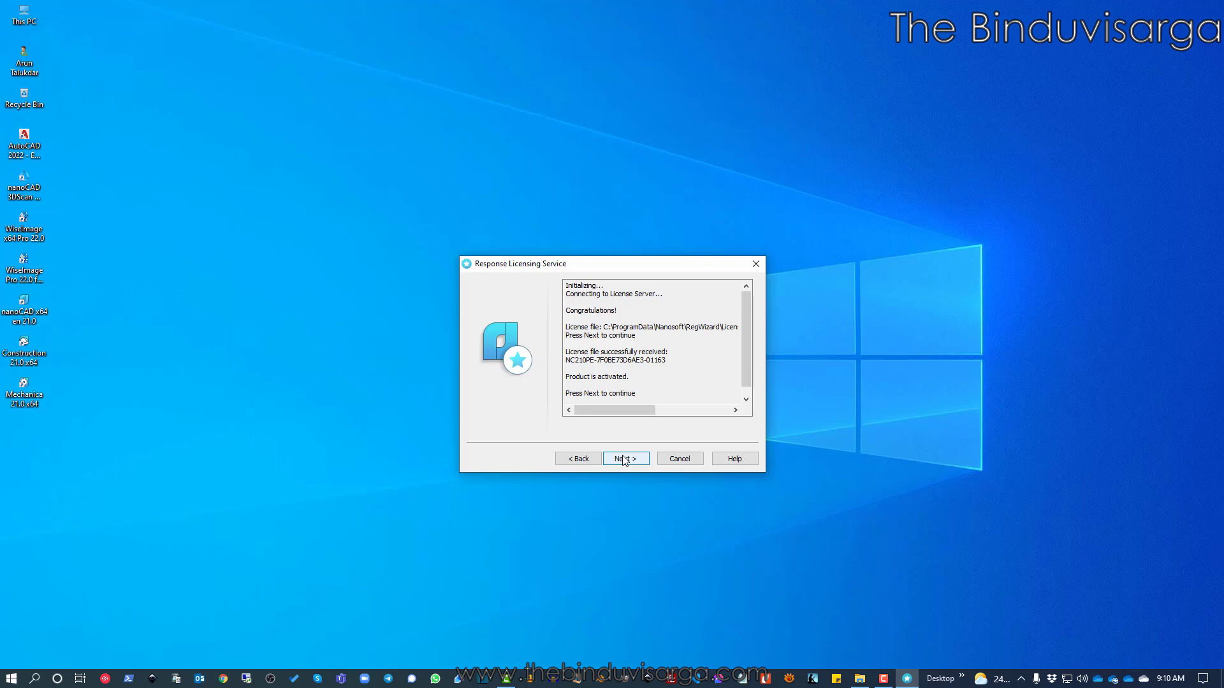
Review the Congratulations message and licence file path in the activation log, then reach All Done
drag(618, 310, 558, 310)
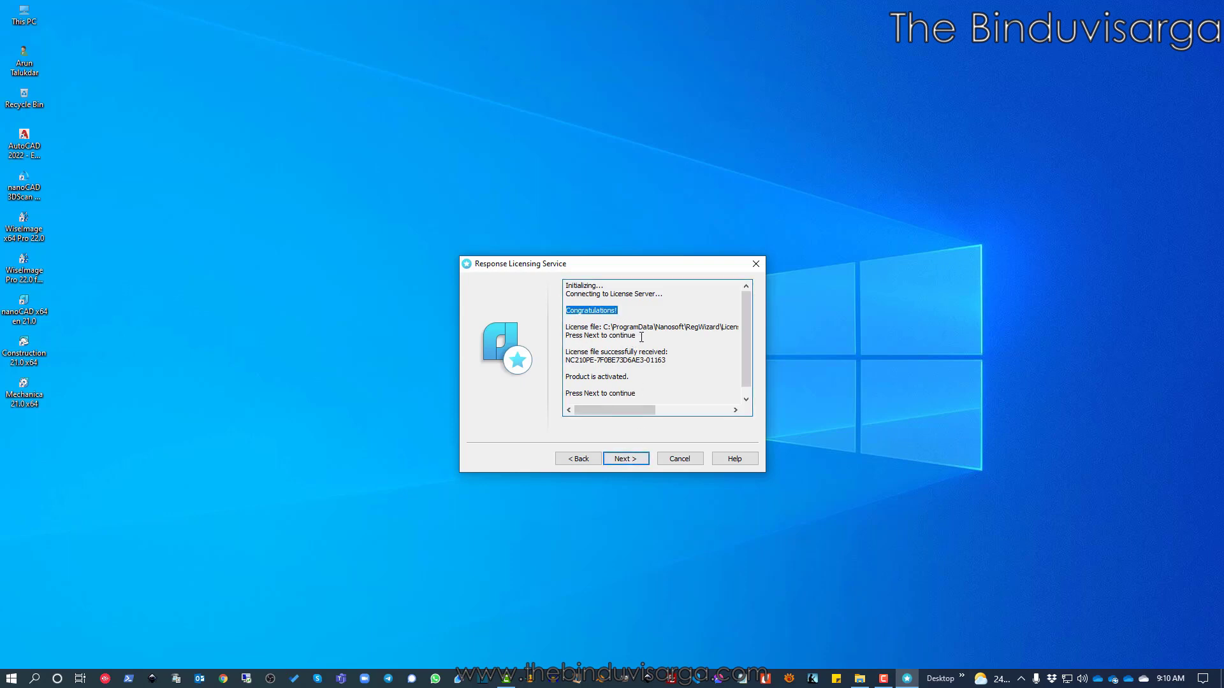
drag(637, 336, 566, 323)
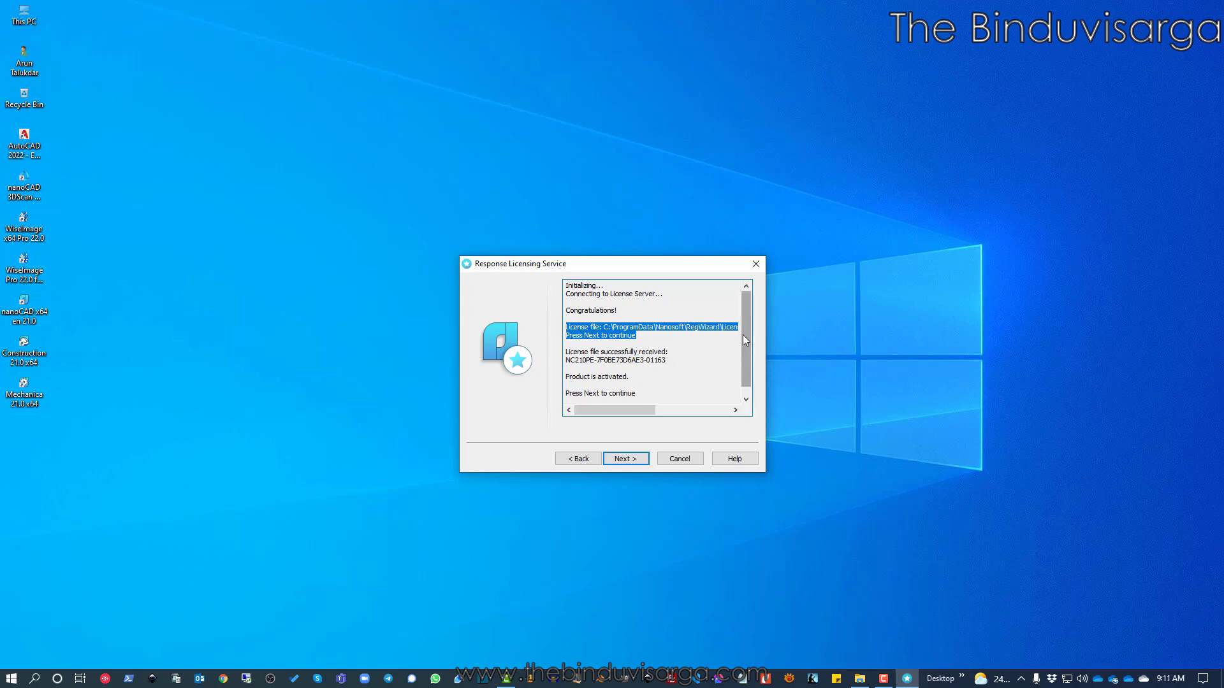
scroll(743, 335, down, 1)
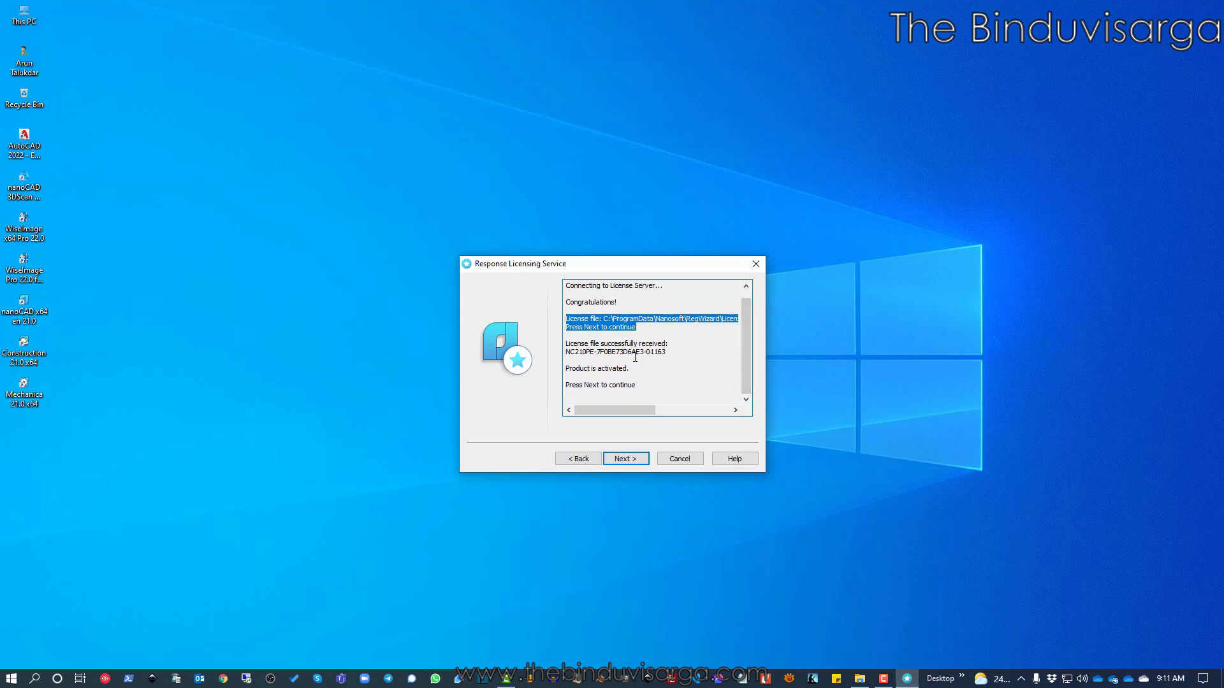
scroll(644, 355, up, 1)
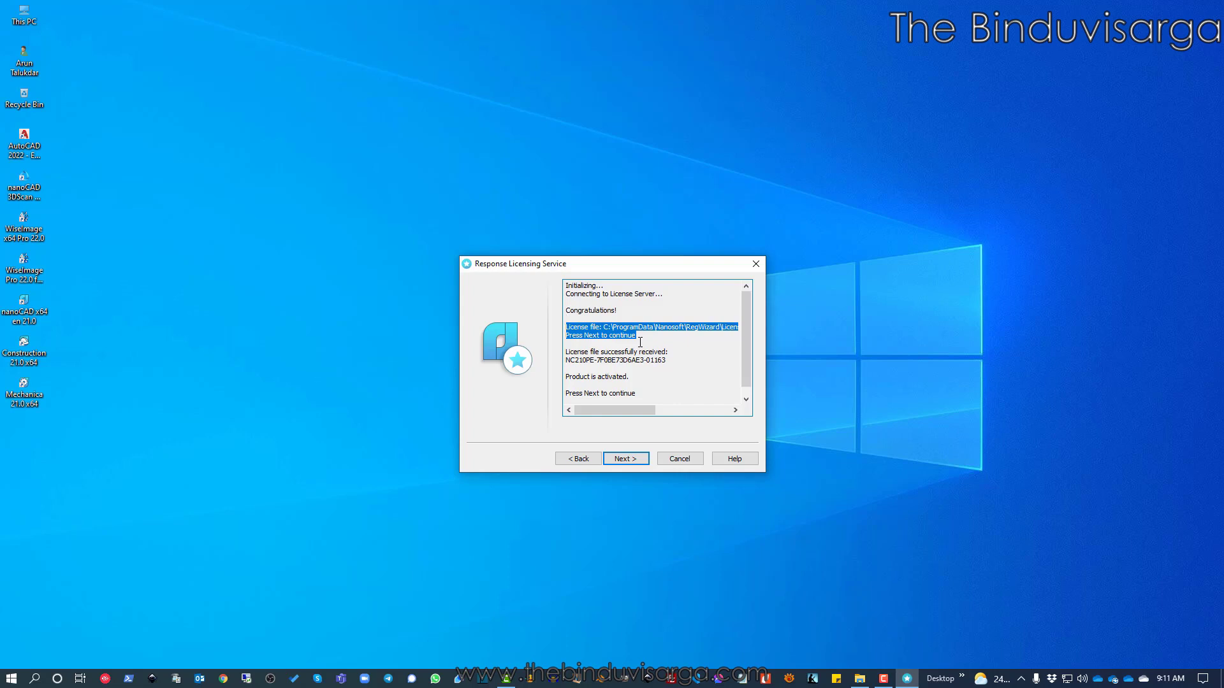
click(627, 461)
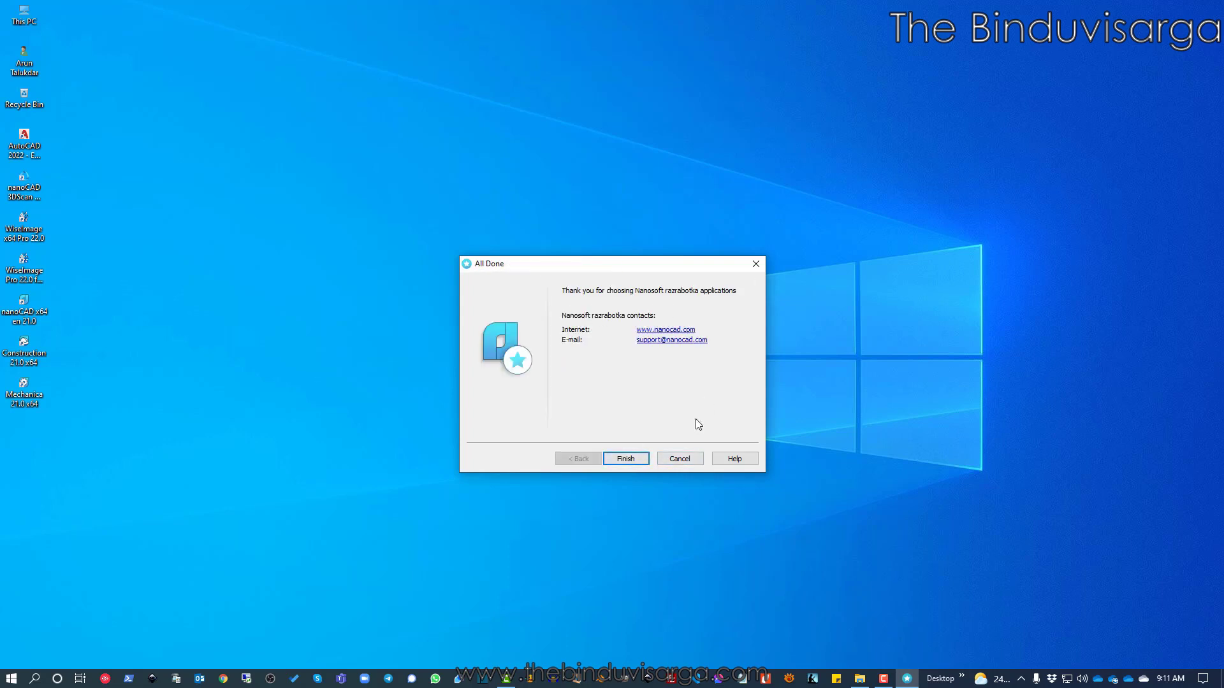
Close the Registration Wizard, refresh the desktop and launch nanoCAD x64 21.0 from its shortcut
click(627, 459)
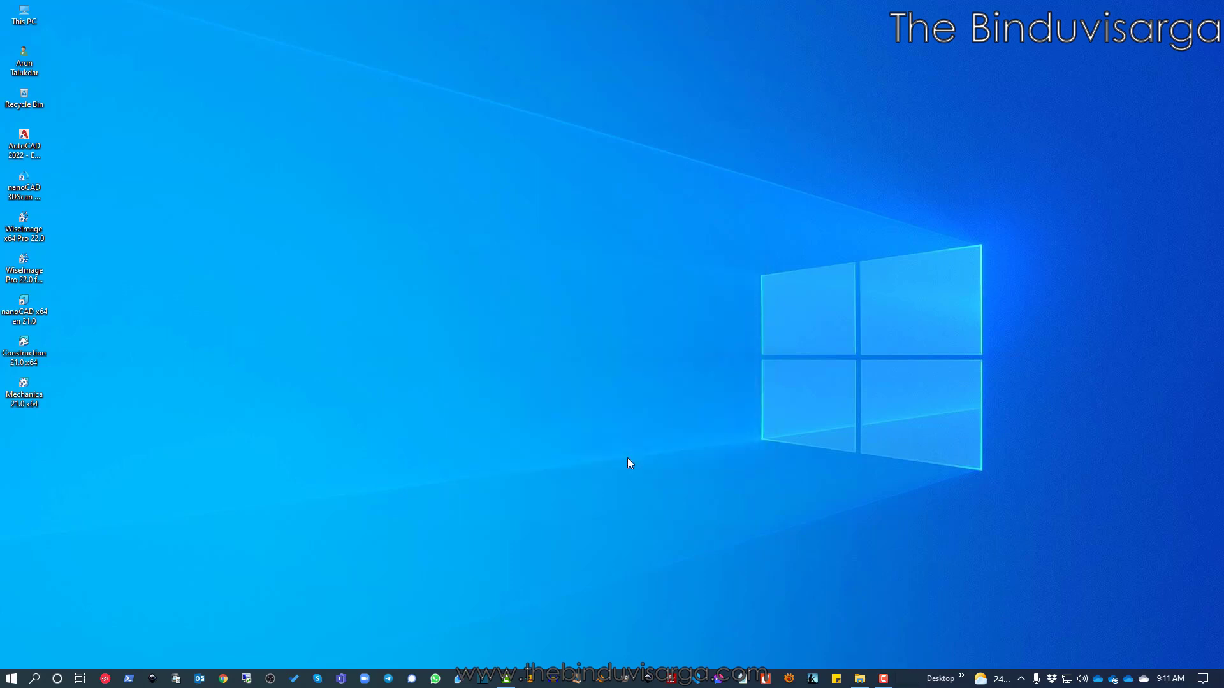
right_click(491, 293)
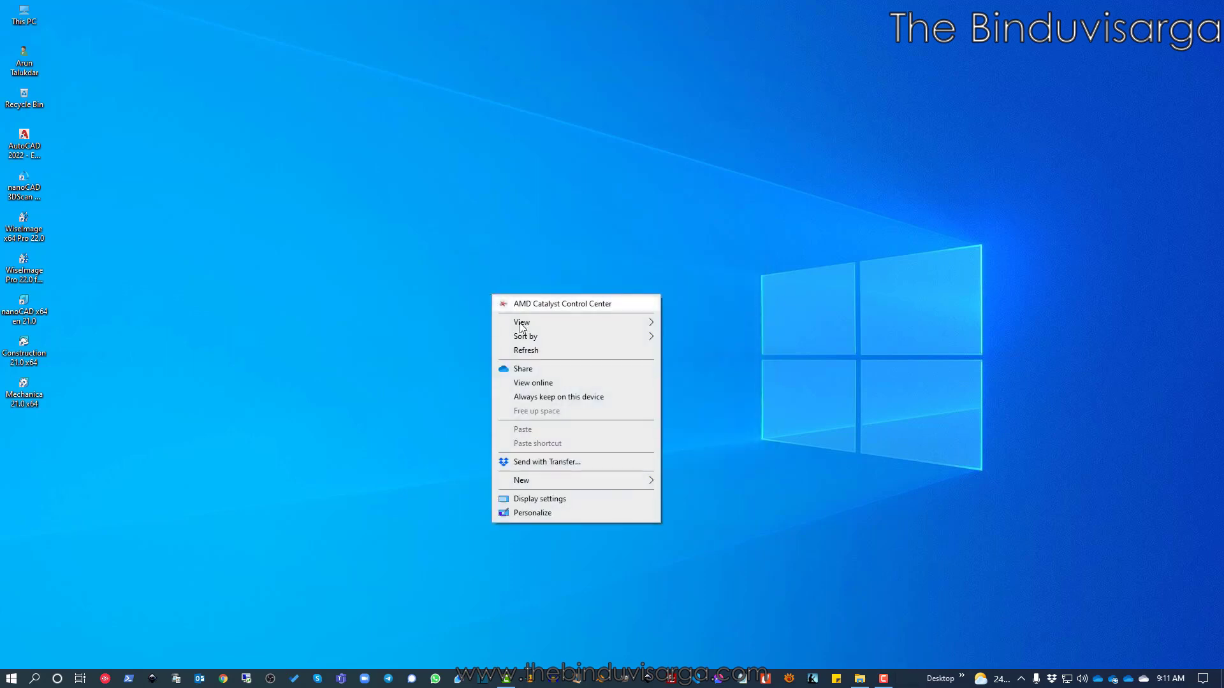
click(535, 353)
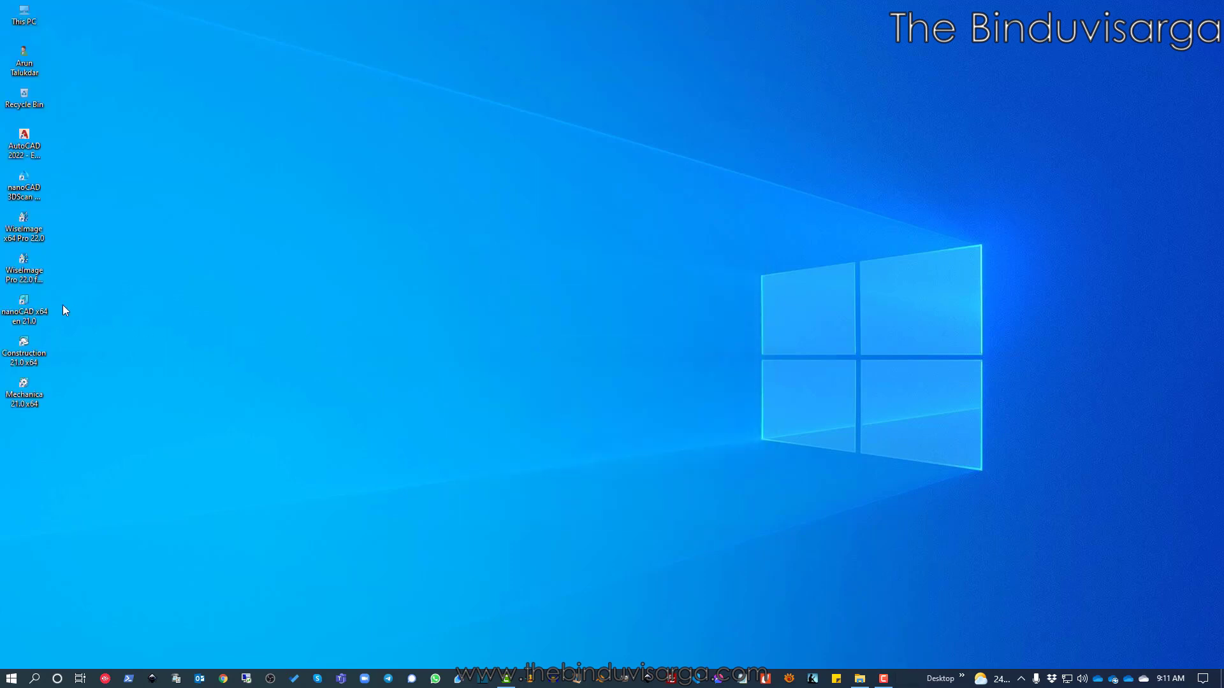
double_click(38, 310)
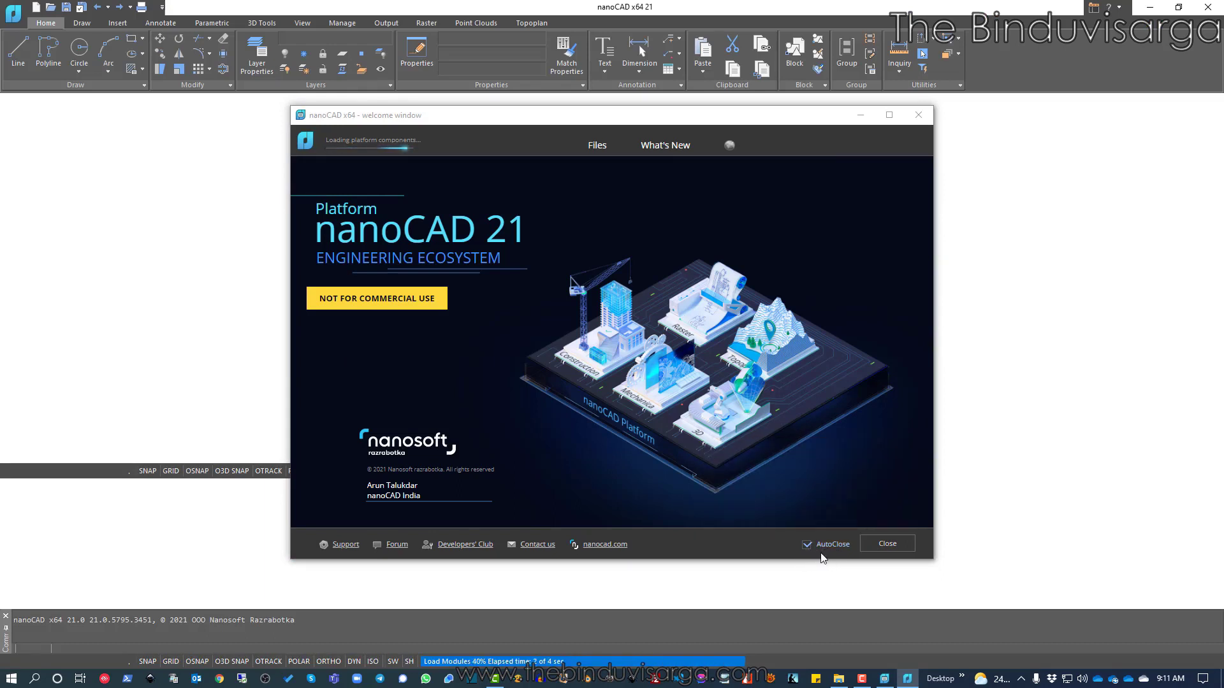
Toggle the welcome window's AutoClose off and back on, then close it to Untitled0
click(807, 547)
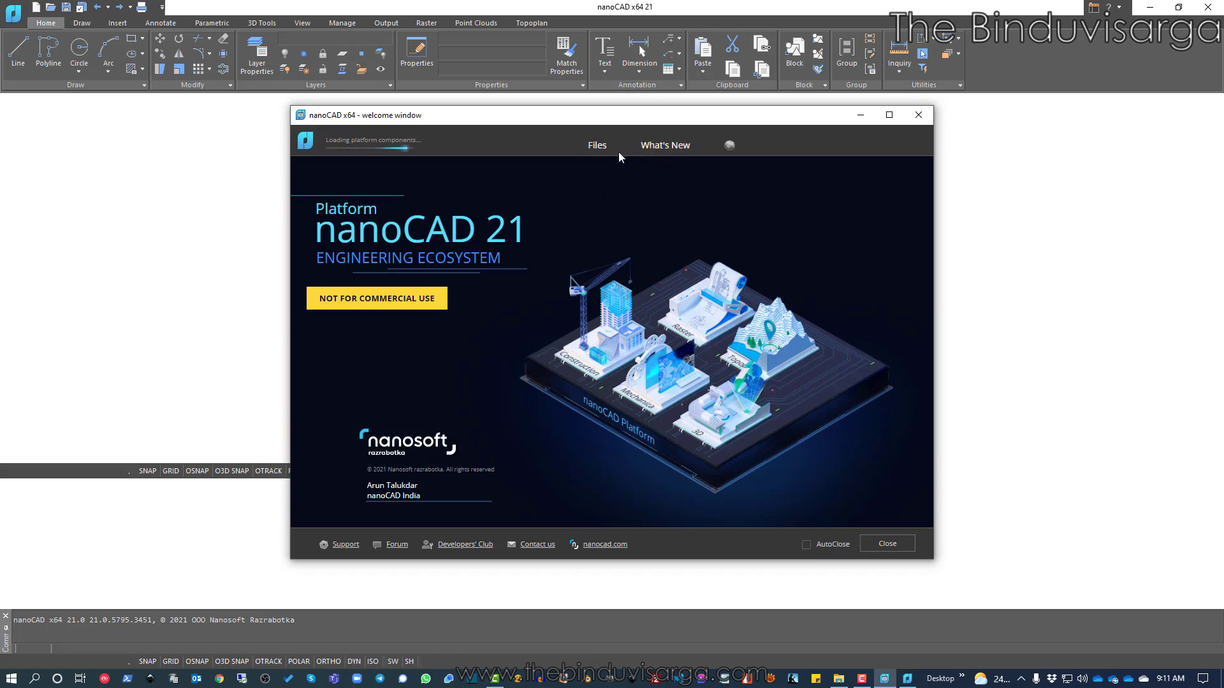
click(830, 547)
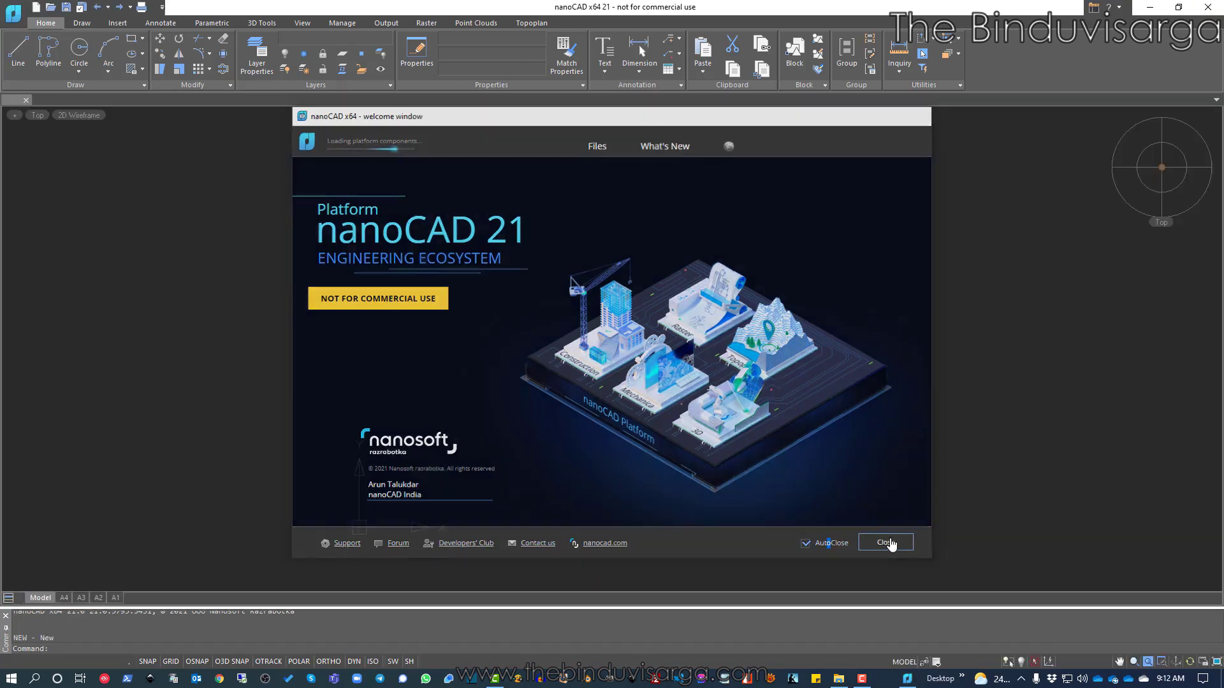
click(886, 542)
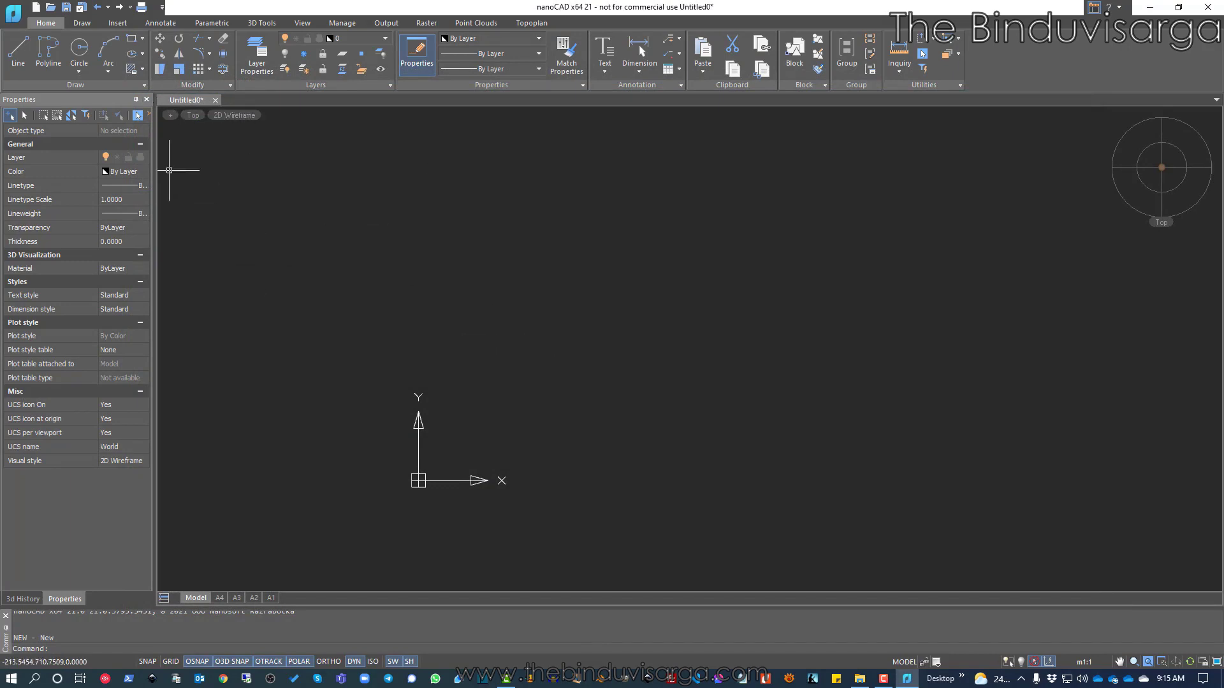
Draw a two-segment test line: a diagonal segment followed by a horizontal one
click(18, 51)
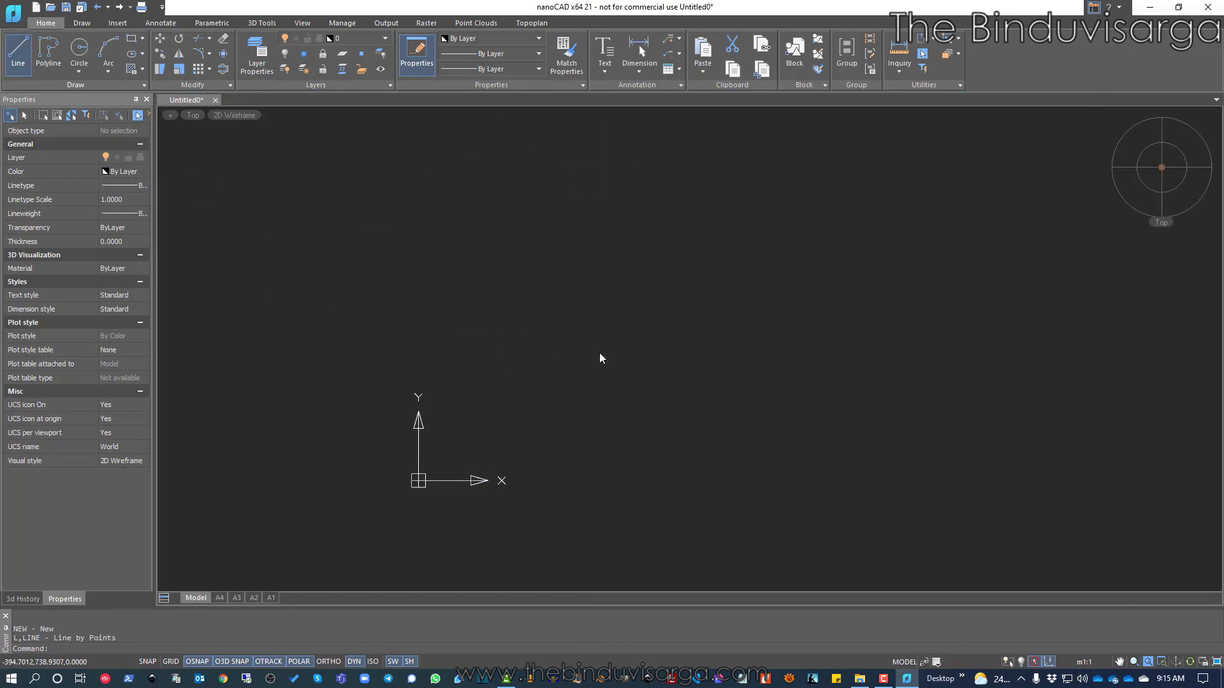
click(607, 336)
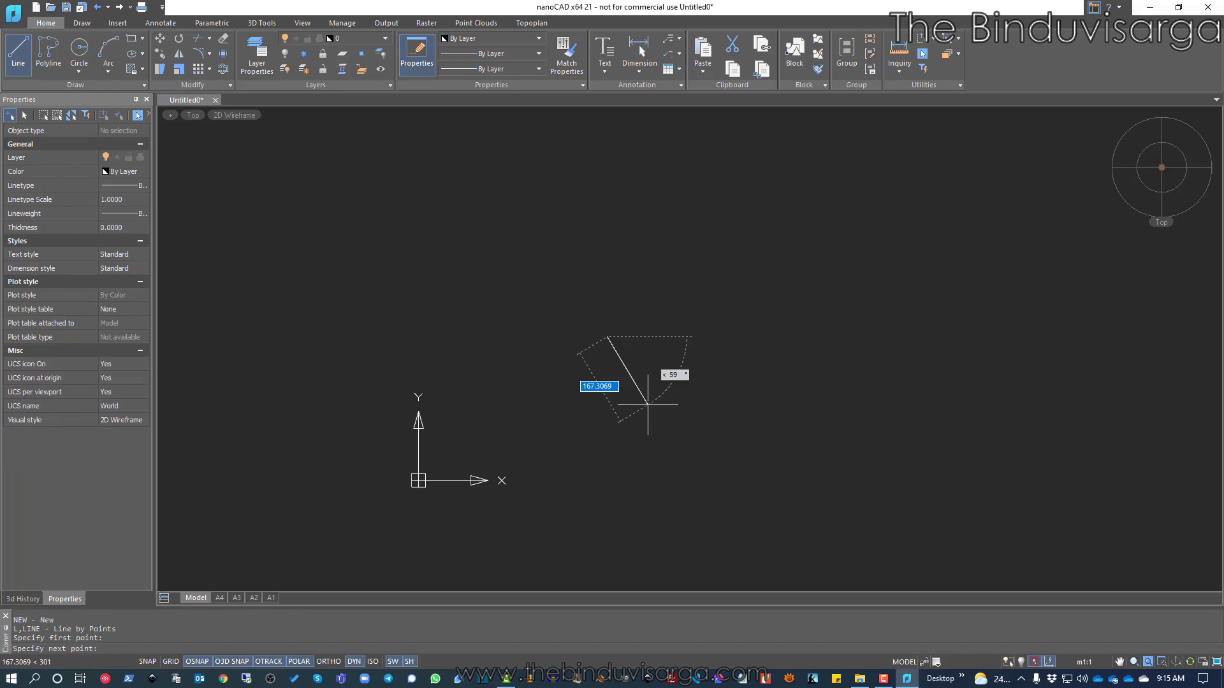
click(647, 404)
click(707, 404)
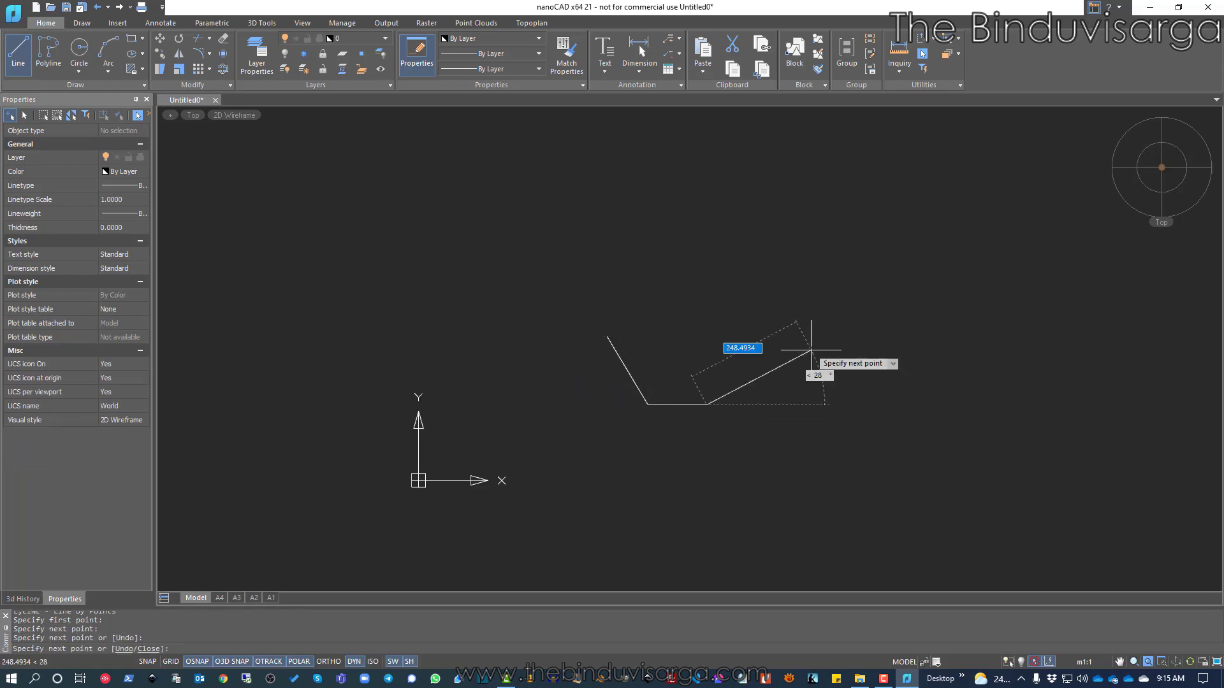
key(Escape)
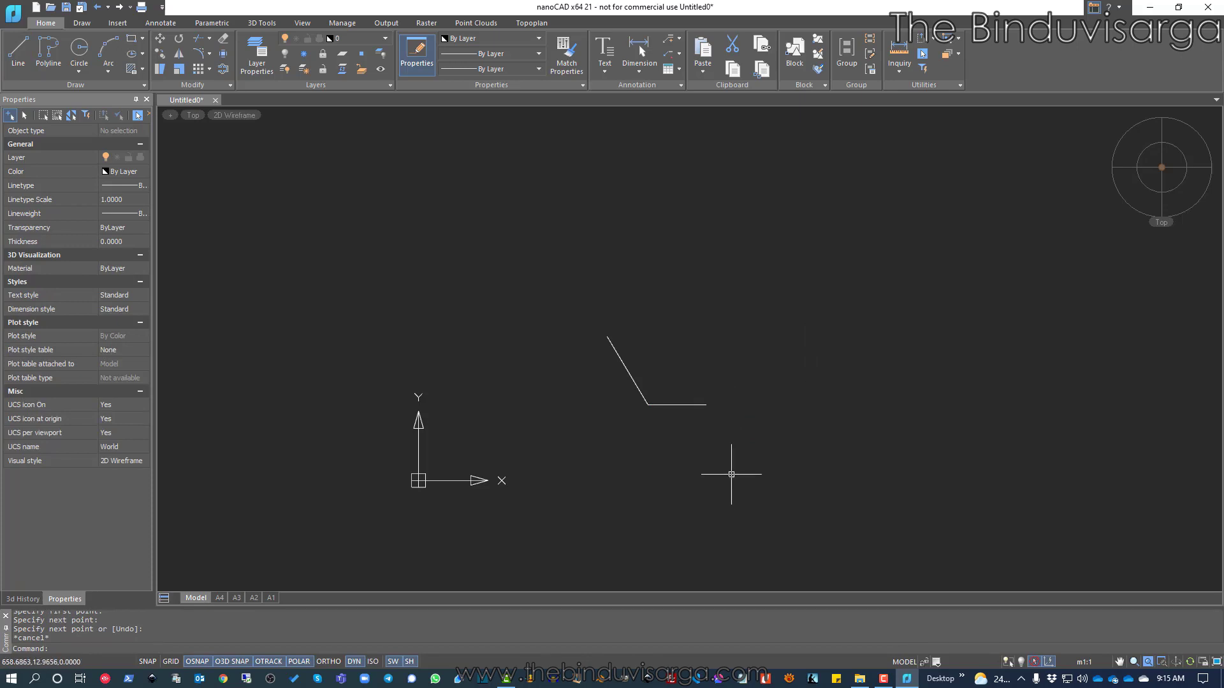
Window-select both line segments and erase them with E
middle_drag(733, 476, 658, 470)
scroll(644, 453, down, 2)
click(641, 330)
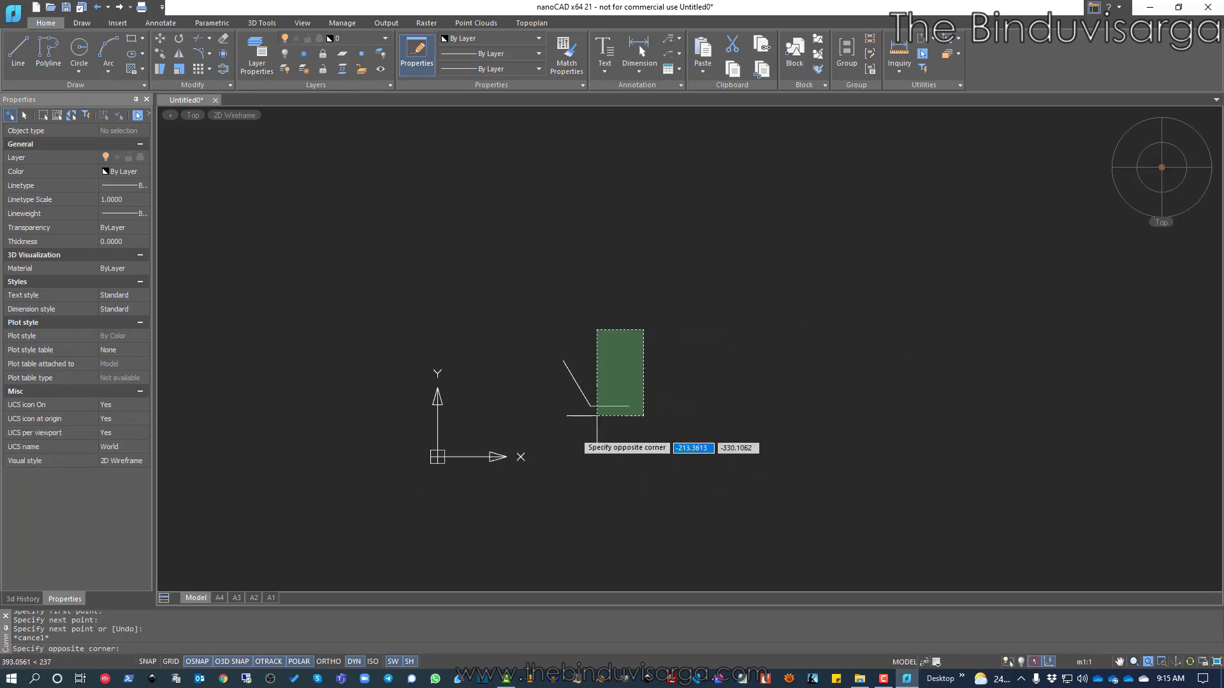
click(540, 430)
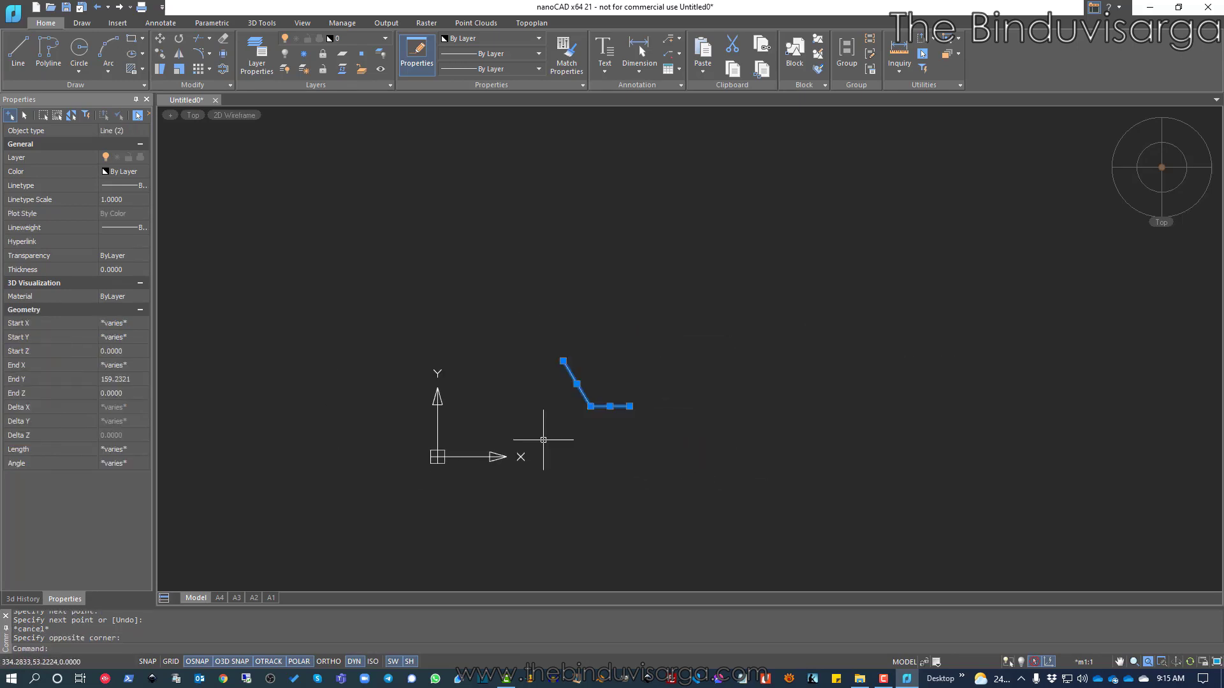
text(e)
key(Return)
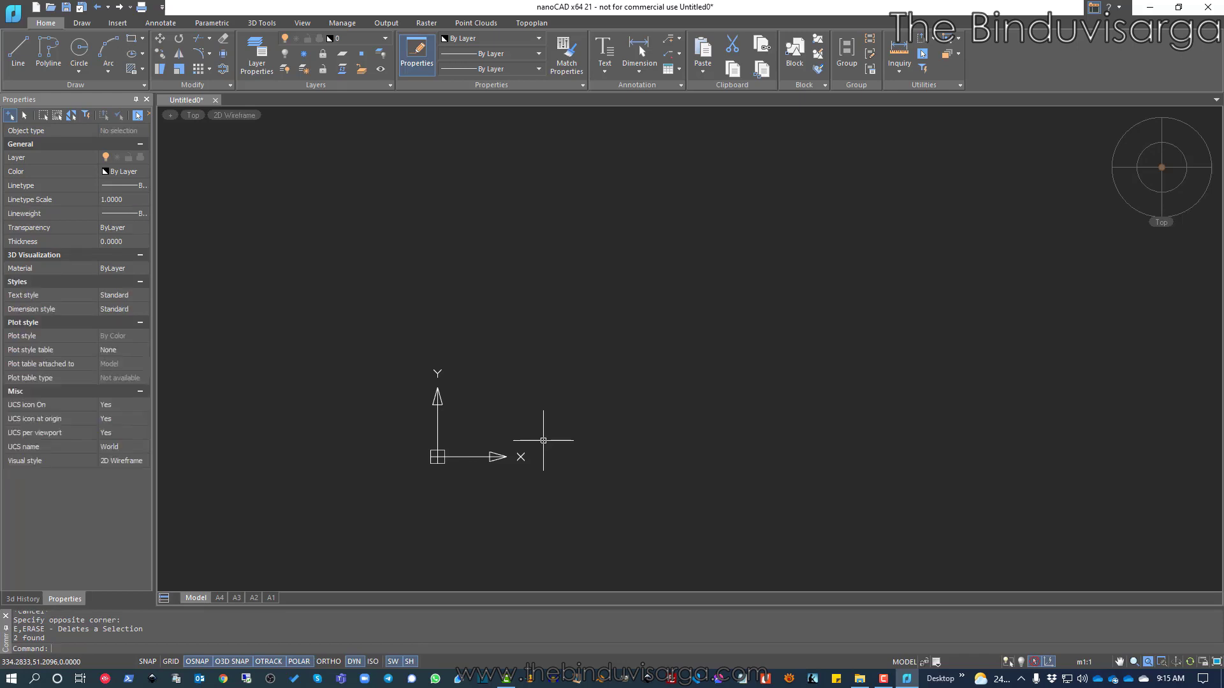